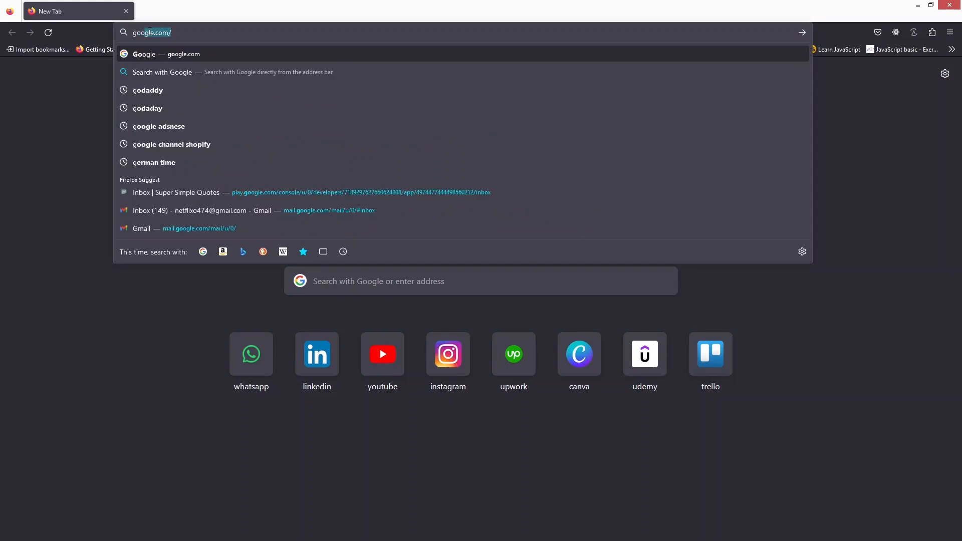
Open Google, search for prezi and go to the Prezi website from the results
key("Return")
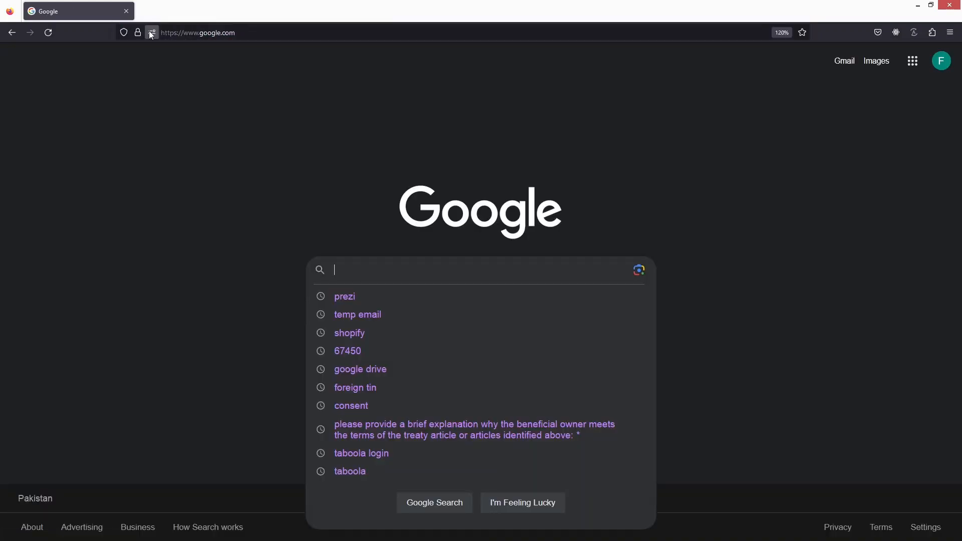
key("Down")
key("Return")
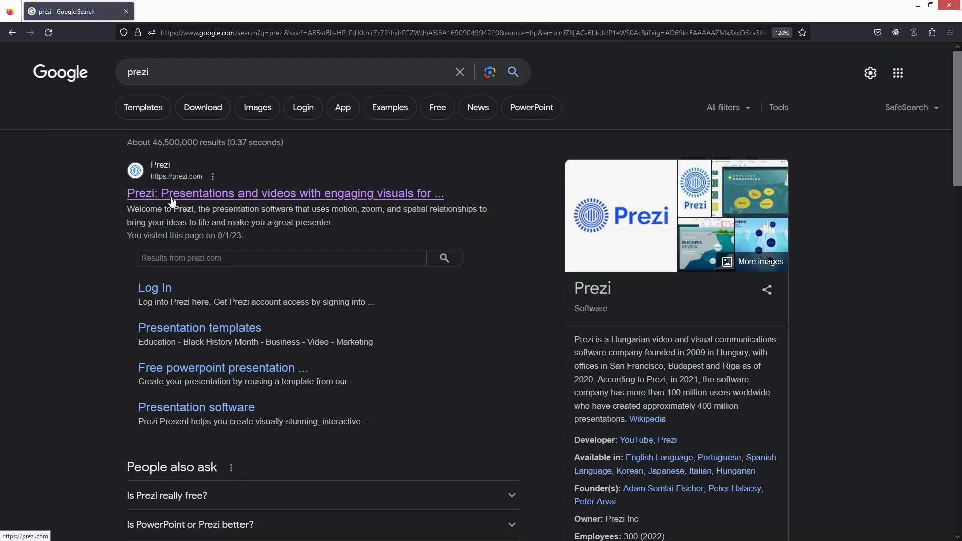
left_click(171, 200)
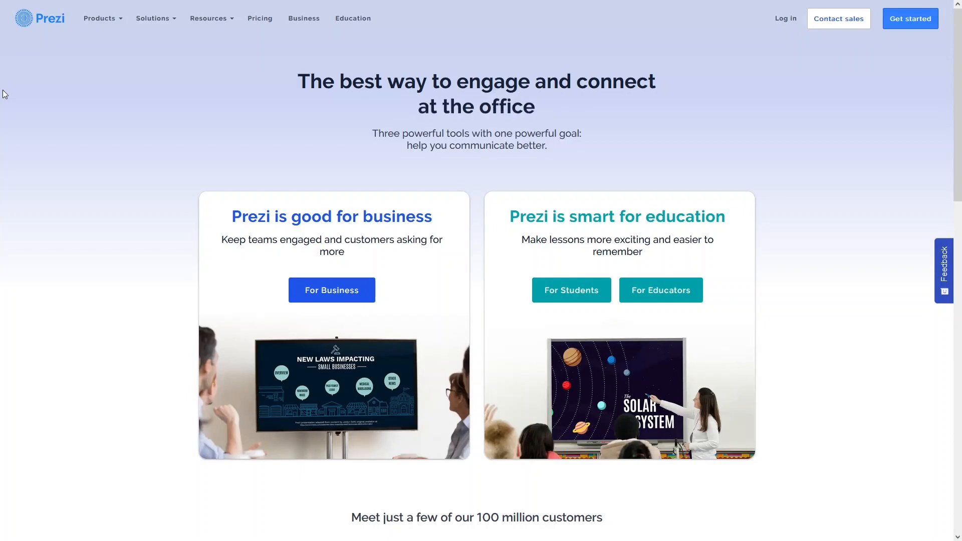
Look over the Prezi home page, start creating an account and sign up with Google, continuing with the Google account details
scroll(36, 159, "down", 10)
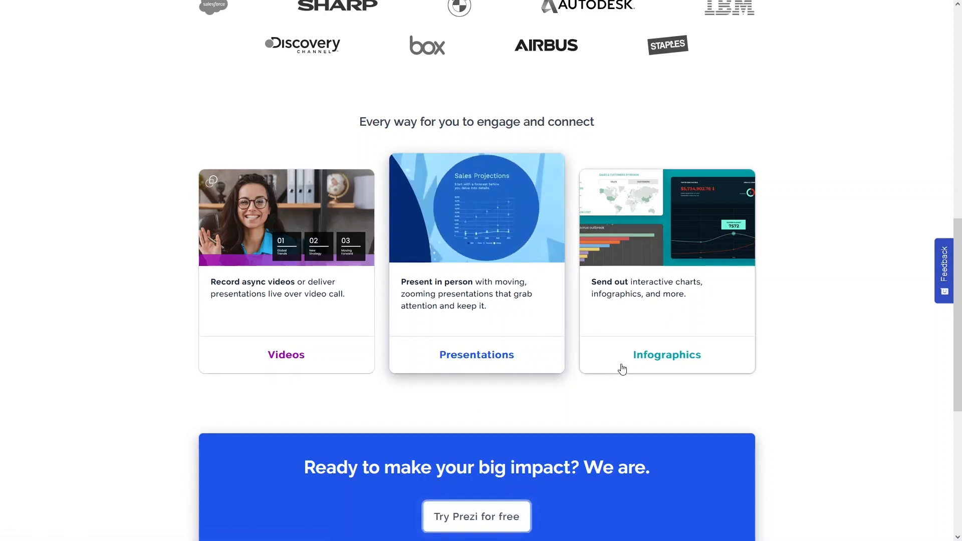
scroll(621, 368, "up", 10)
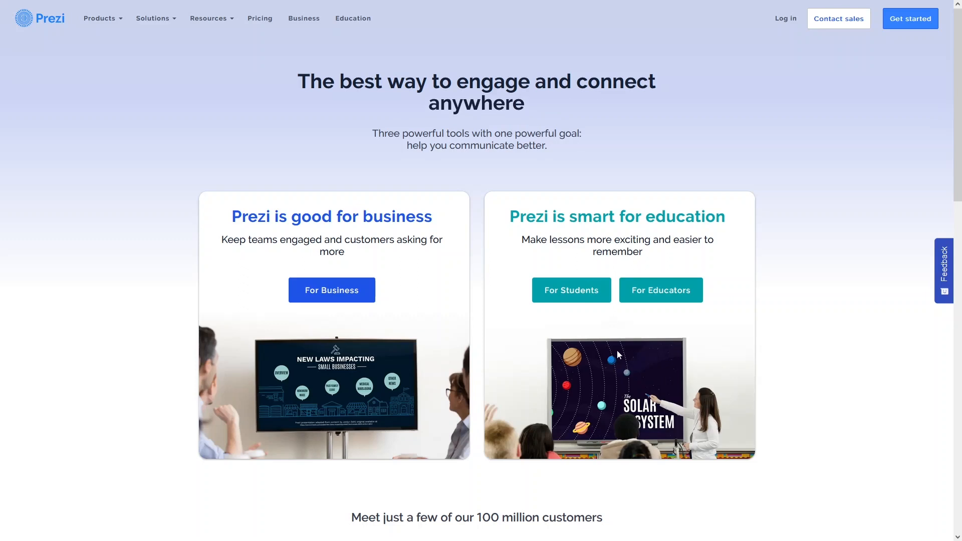
left_click(902, 24)
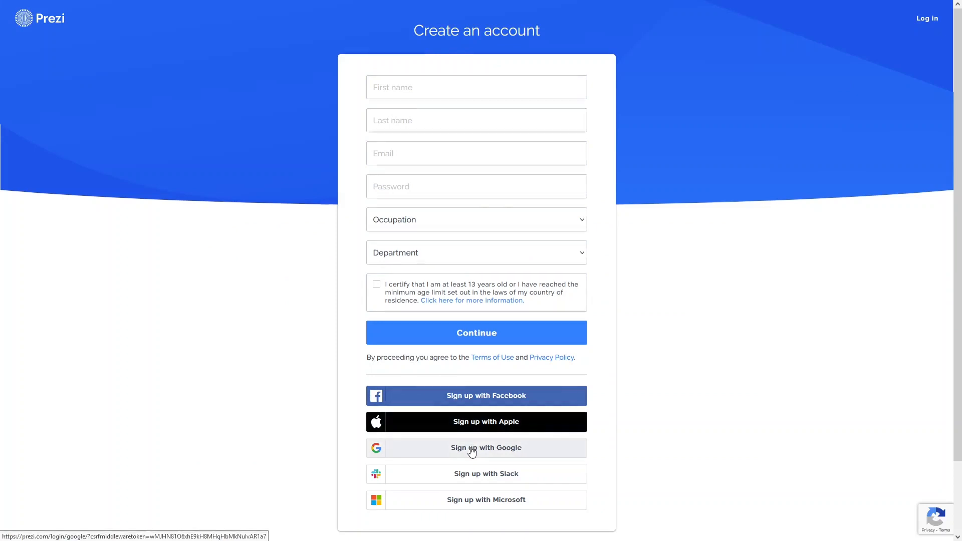
left_click(441, 453)
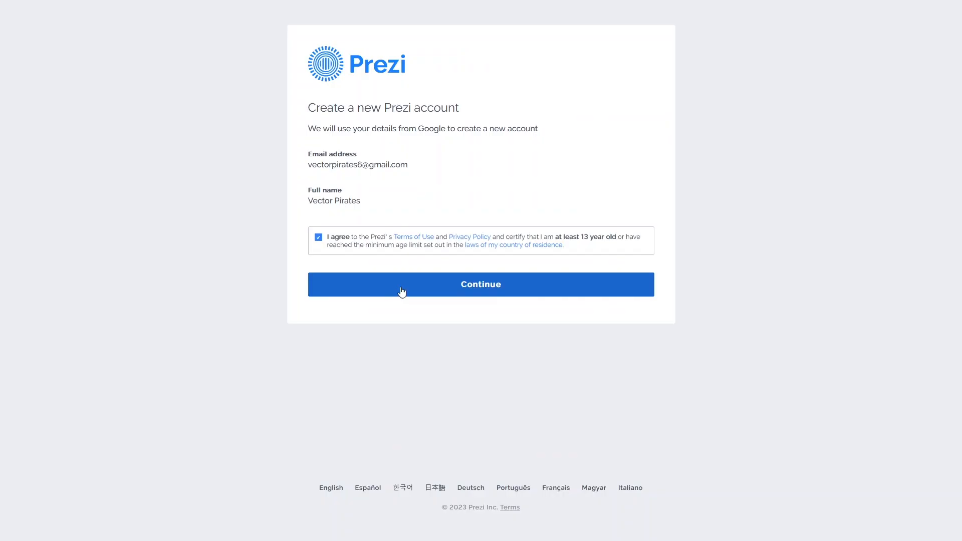
left_click(401, 289)
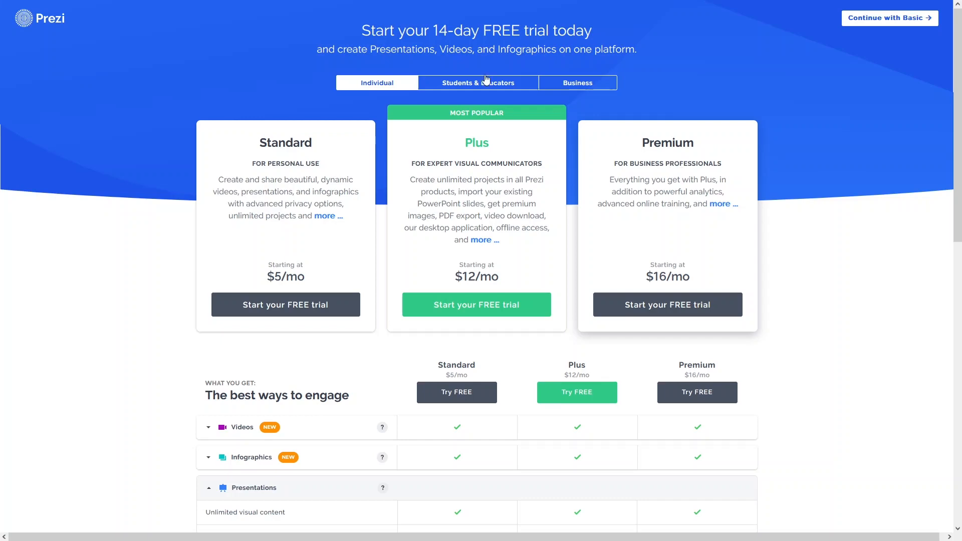
Compare the Students & Educators and Business plans, and continue with the Basic plan
left_click(468, 88)
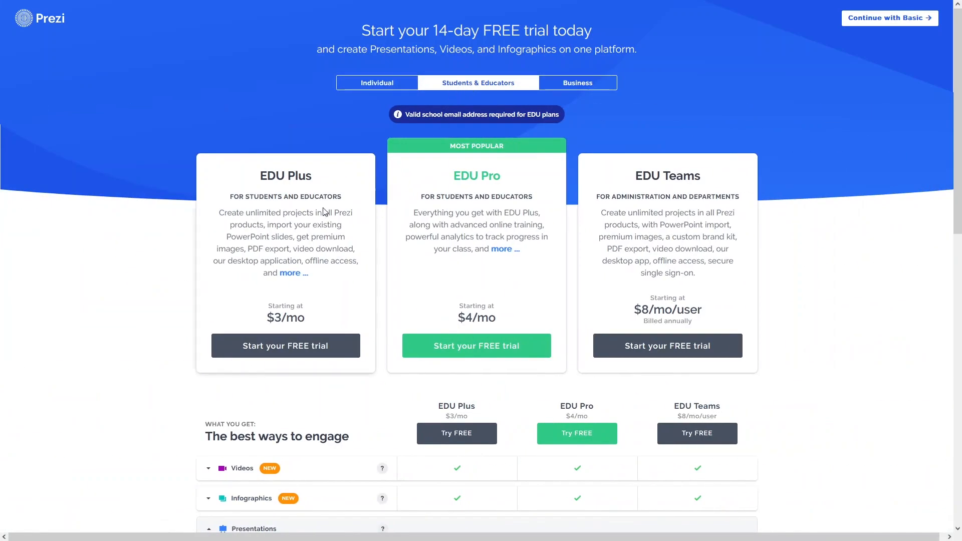
left_click(570, 88)
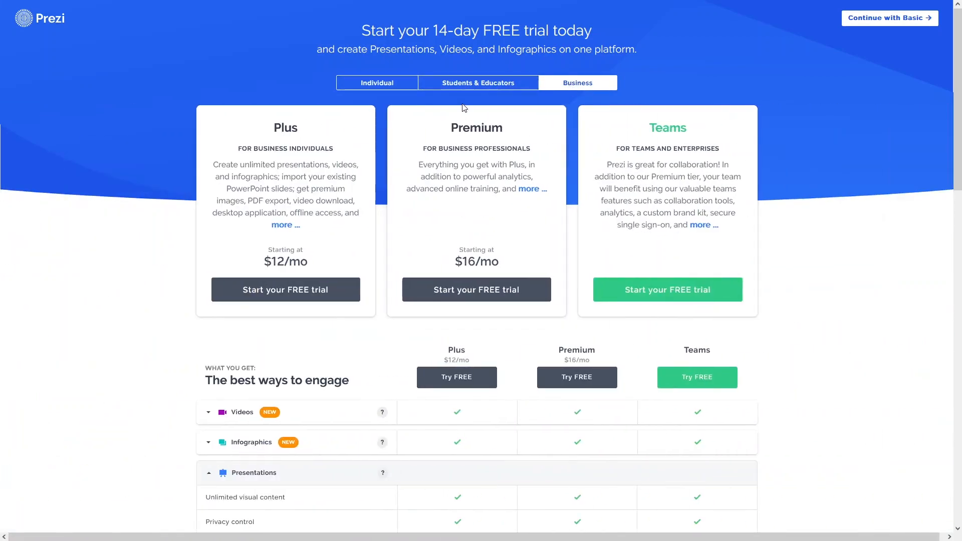
left_click(870, 27)
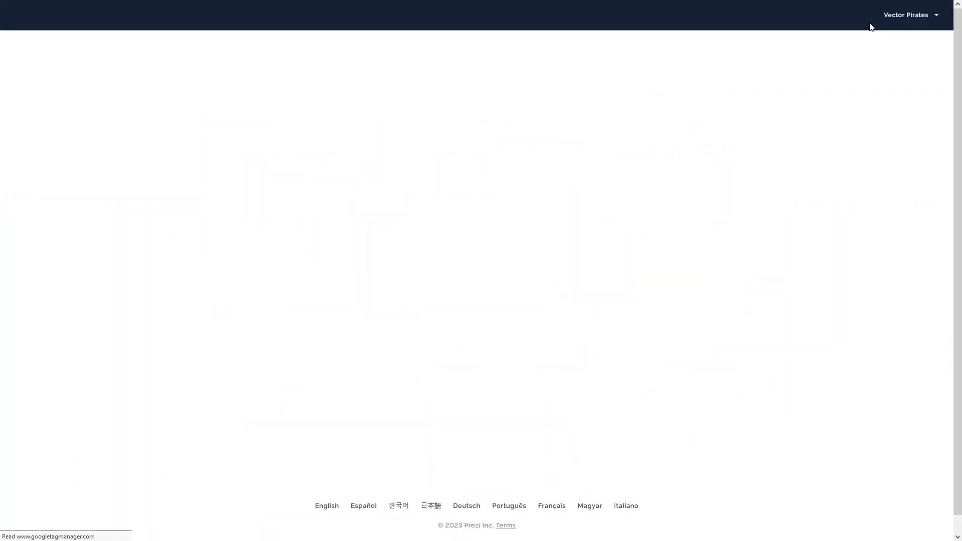
Answer the welcome questions with College or University as the education level and skip the choice of how to start
left_click(477, 205)
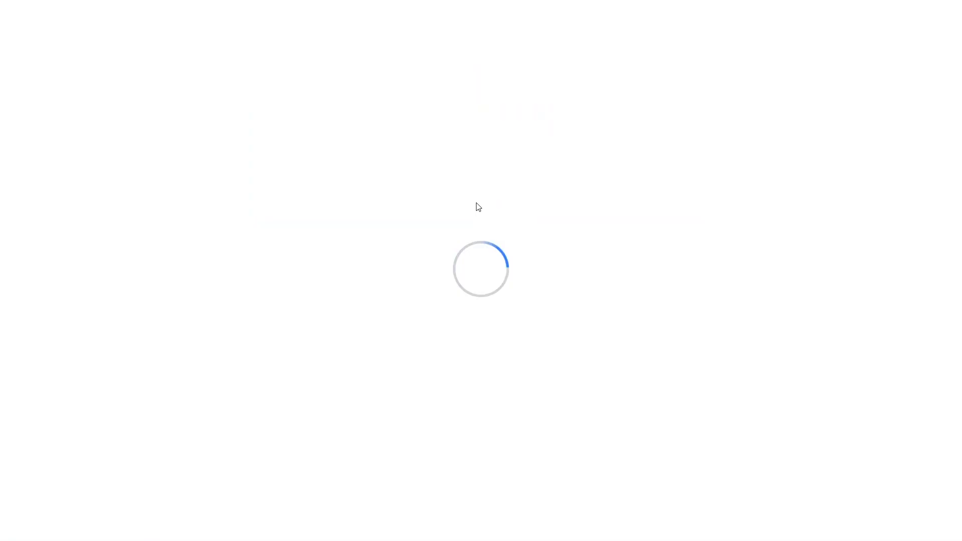
left_click(397, 294)
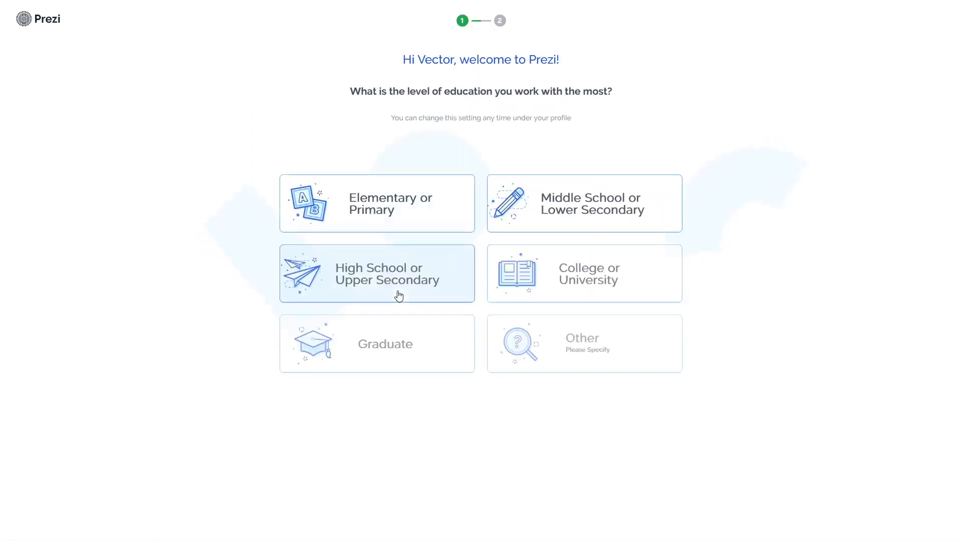
left_click(621, 284)
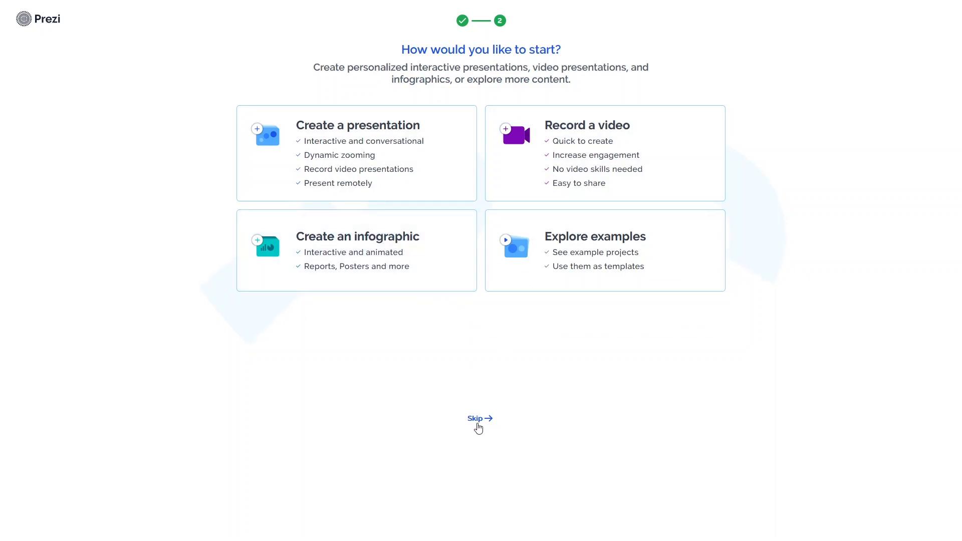
left_click(478, 420)
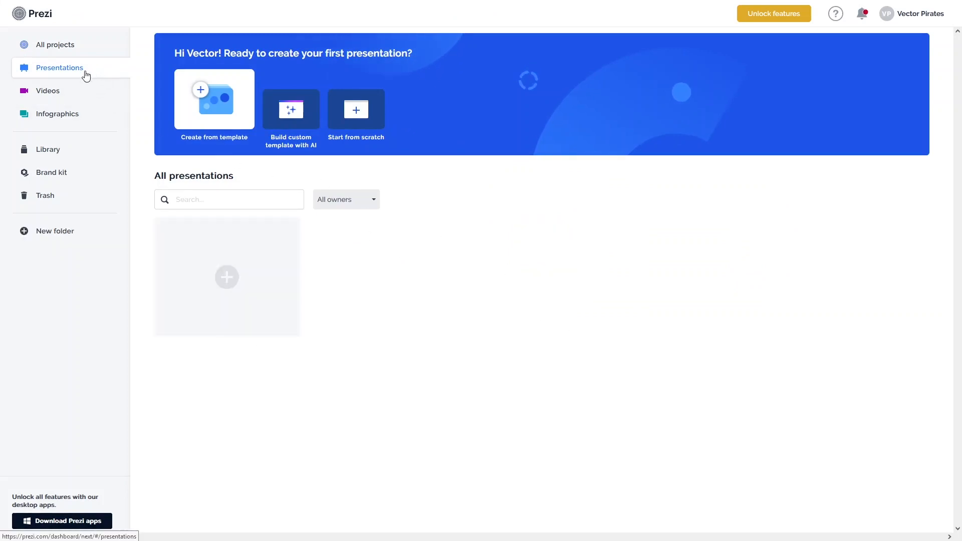
Look through the dashboard's Videos, Infographics, Library and Brand kit sections
left_click(73, 102)
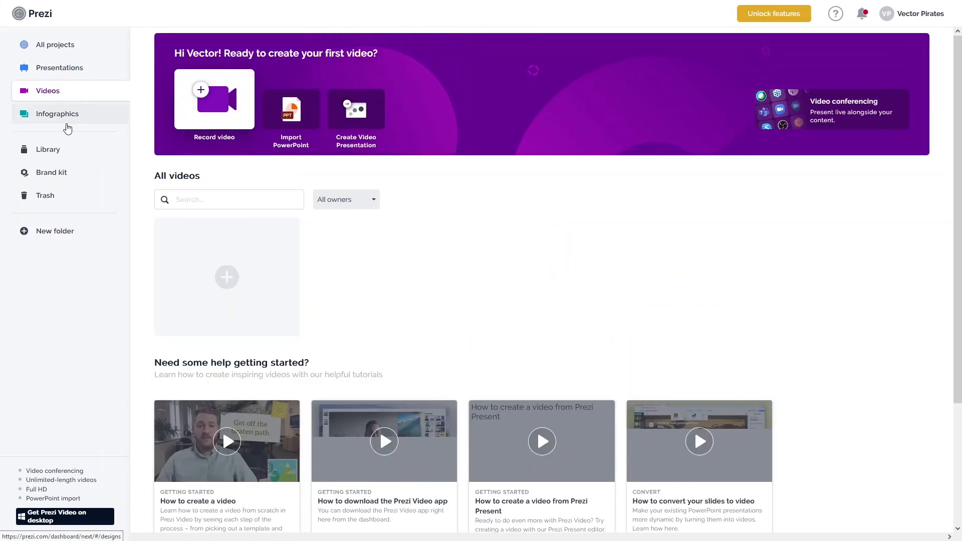
left_click(67, 126)
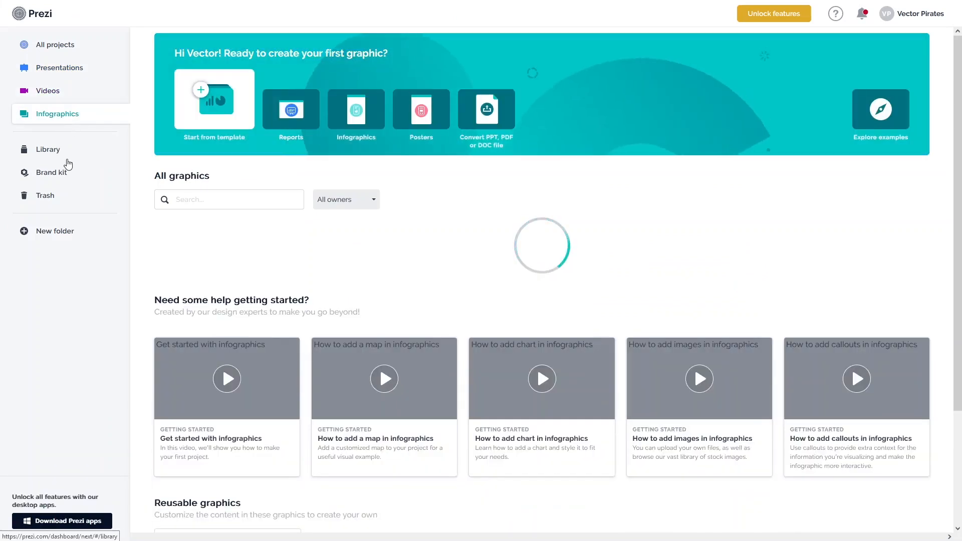
left_click(61, 153)
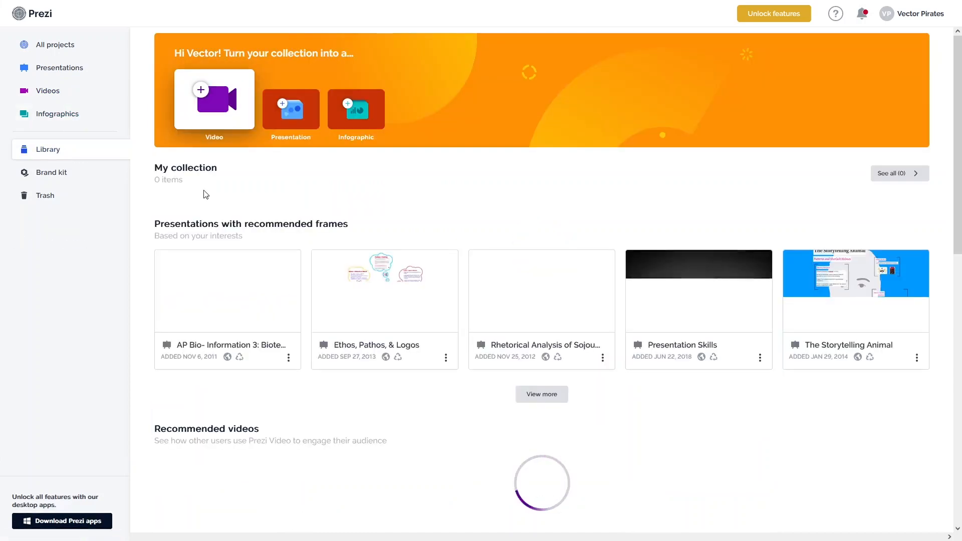
scroll(211, 227, "down", 4)
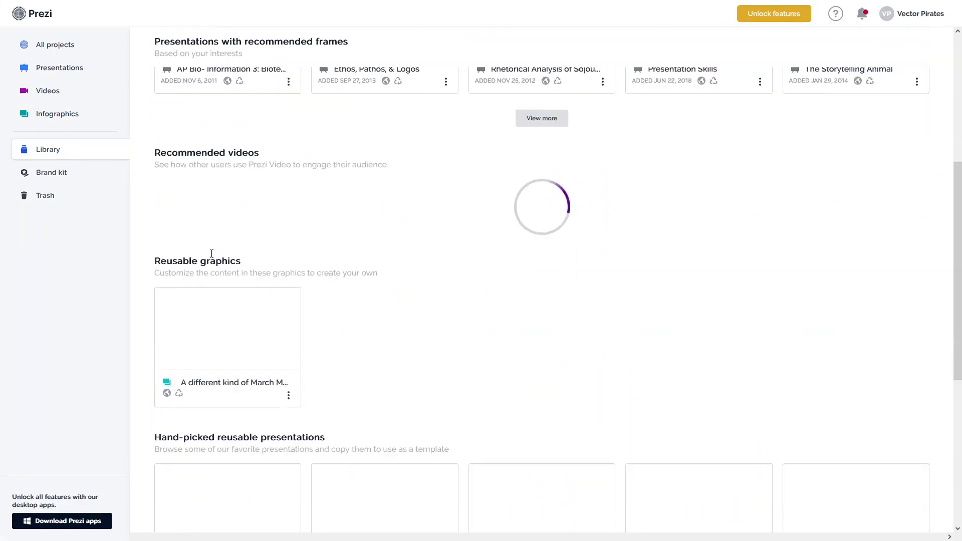
scroll(213, 155, "down", 4)
scroll(221, 175, "down", 1)
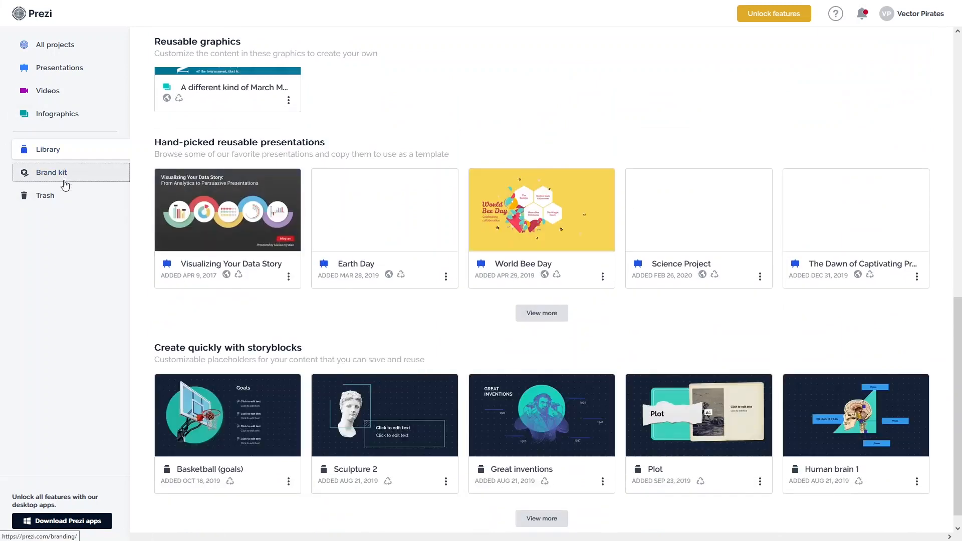
left_click(63, 177)
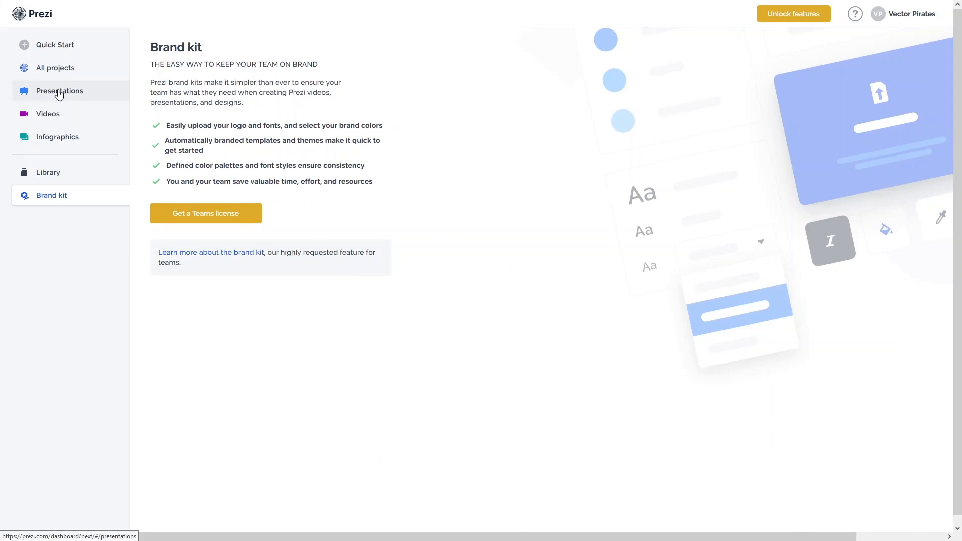
Create a presentation from a template, choosing the Mind Map design from the General category
left_click(59, 94)
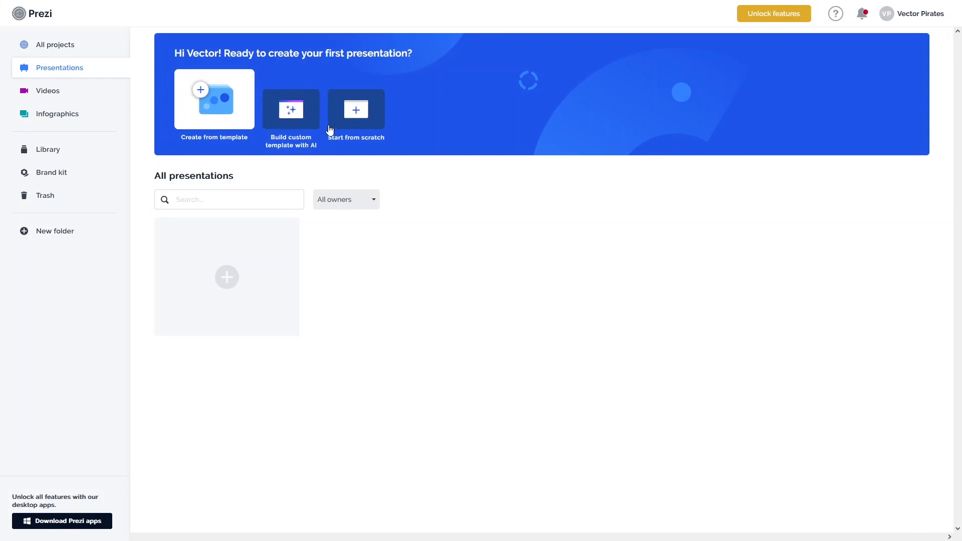
left_click(215, 118)
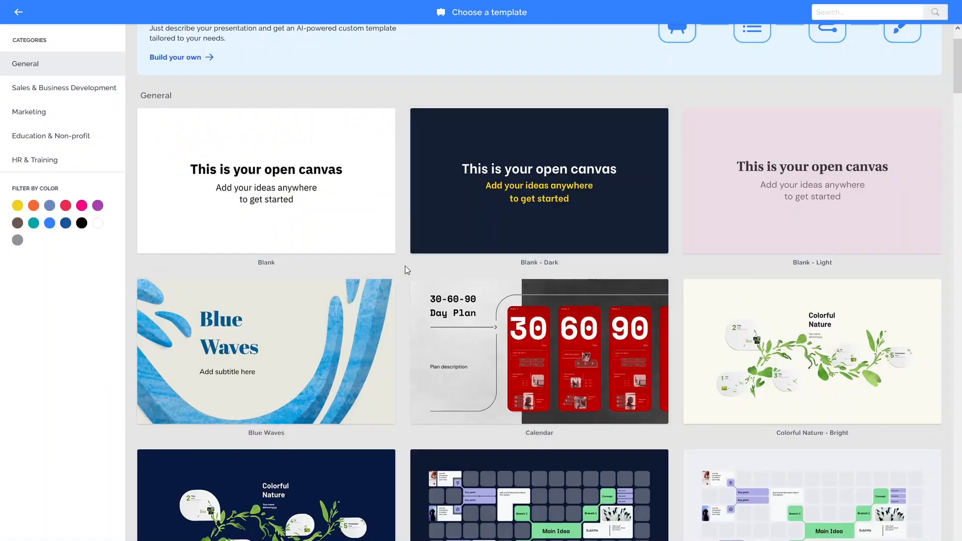
scroll(405, 266, "down", 9)
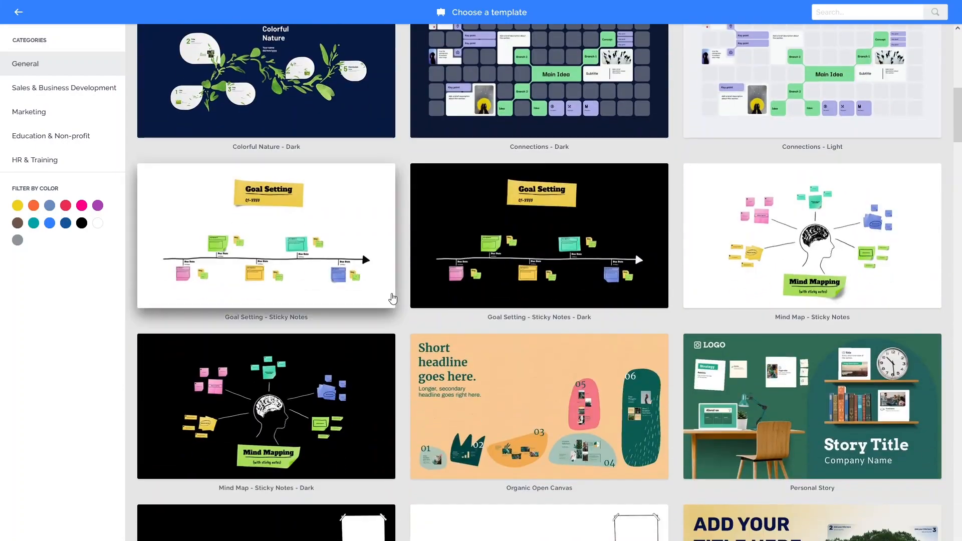
scroll(392, 299, "down", 13)
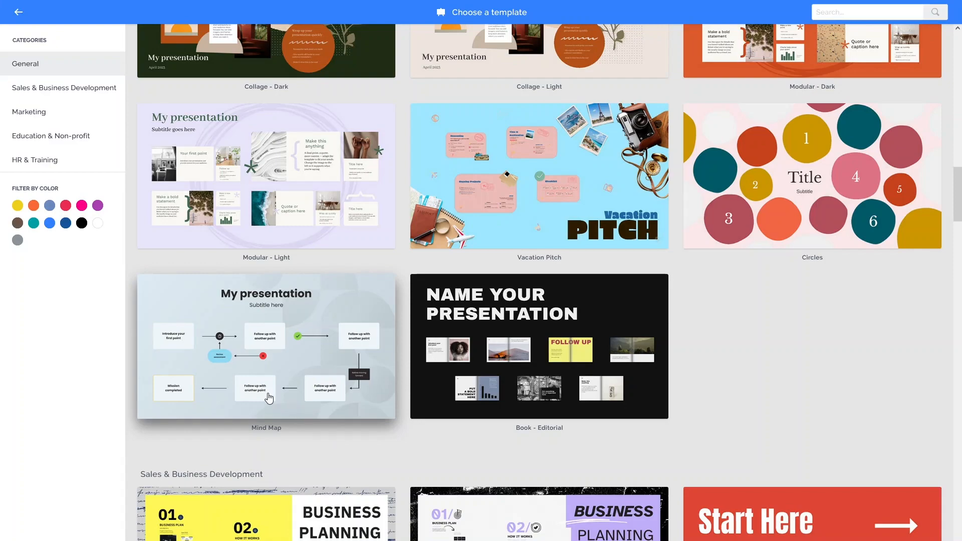
left_click(202, 382)
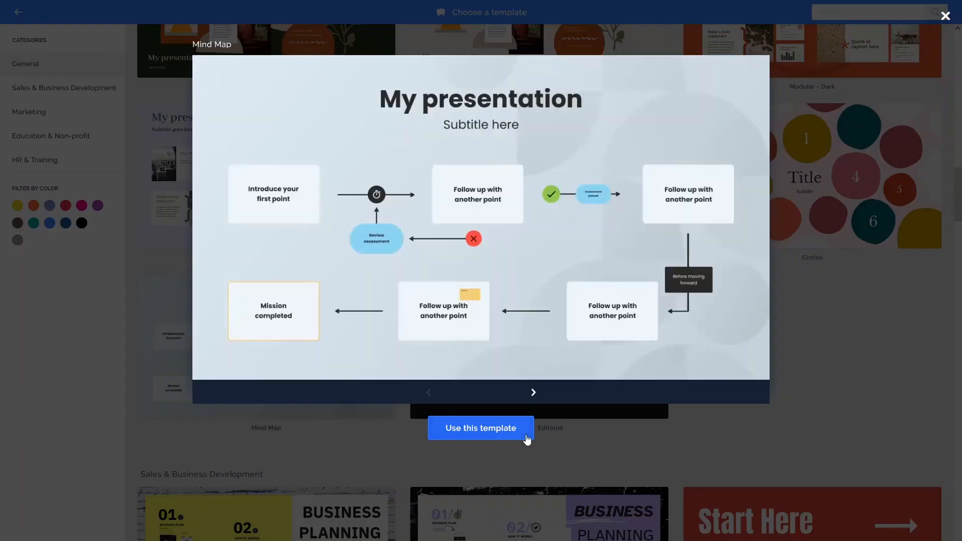
left_click(526, 438)
Title the presentation First Presentation, make it visible to anyone on the web and continue to the editor
left_click(270, 369)
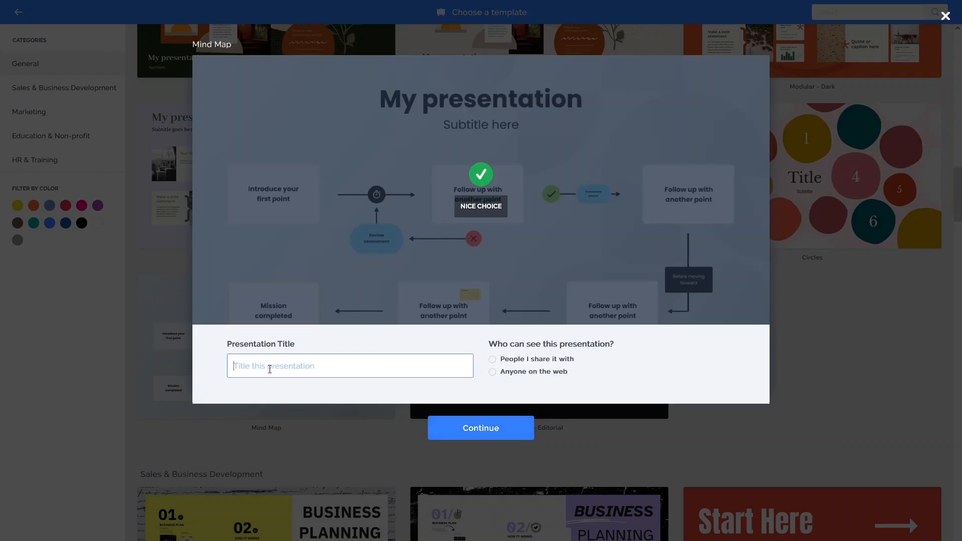
type("Fuir")
key("BackSpace")
key("BackSpace")
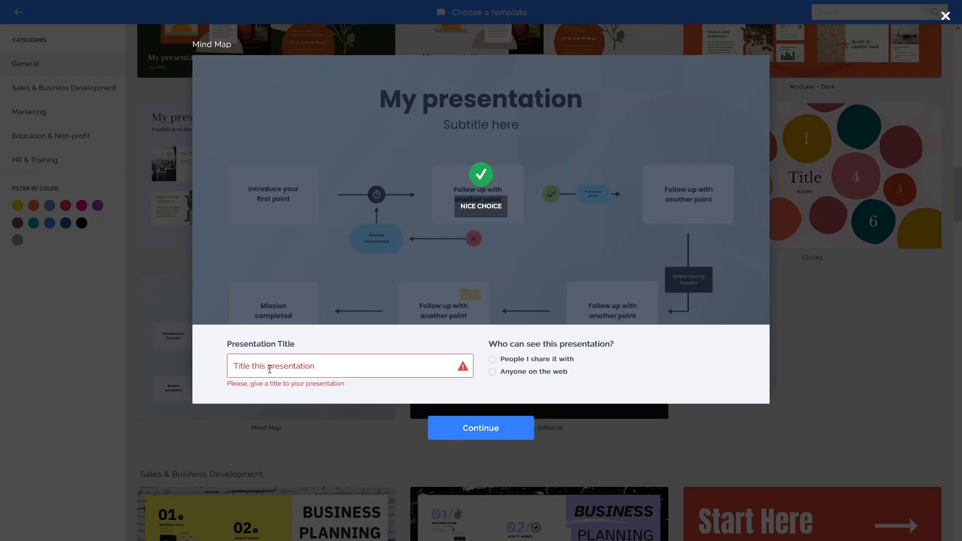
type("First Presentation")
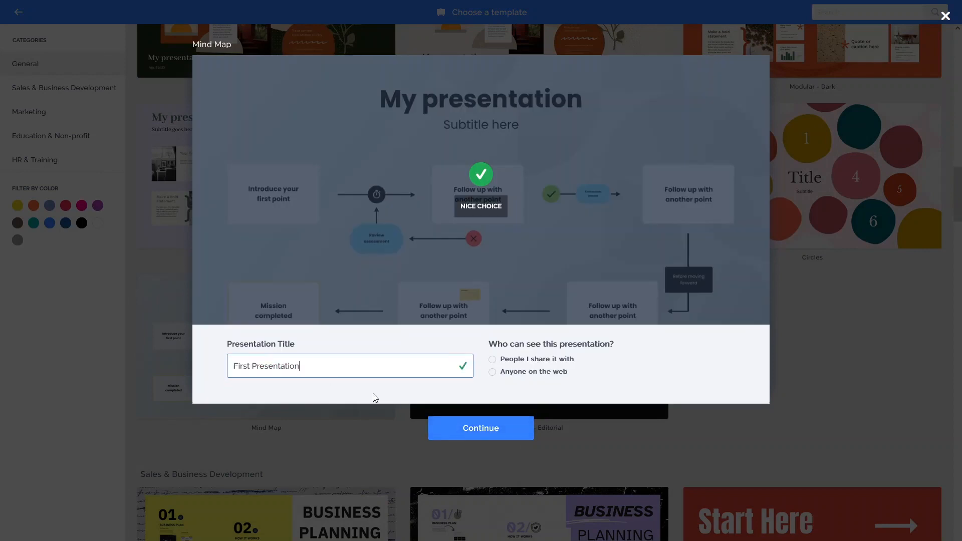
left_click(492, 372)
left_click(506, 432)
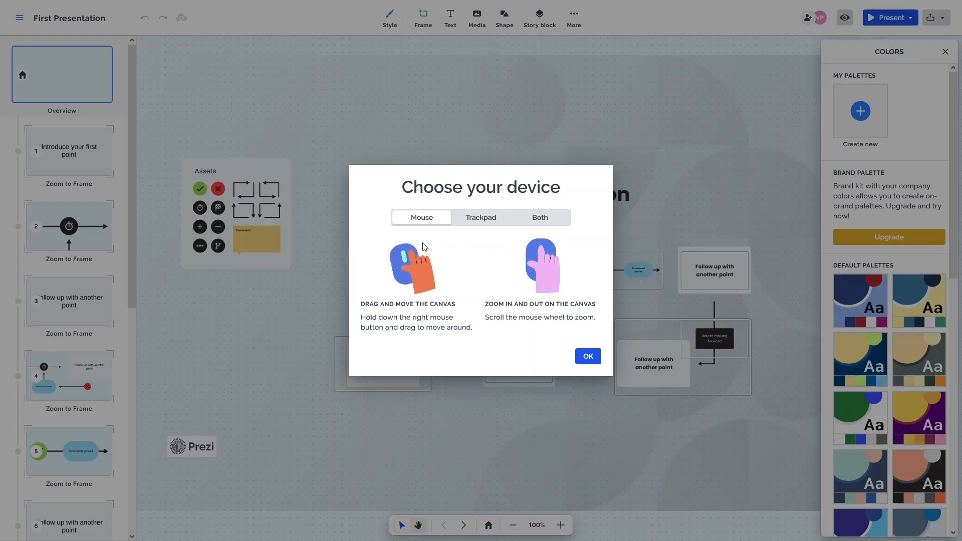
Accept Mouse as the navigation device and dismiss the canvas navigation tip
left_click(586, 360)
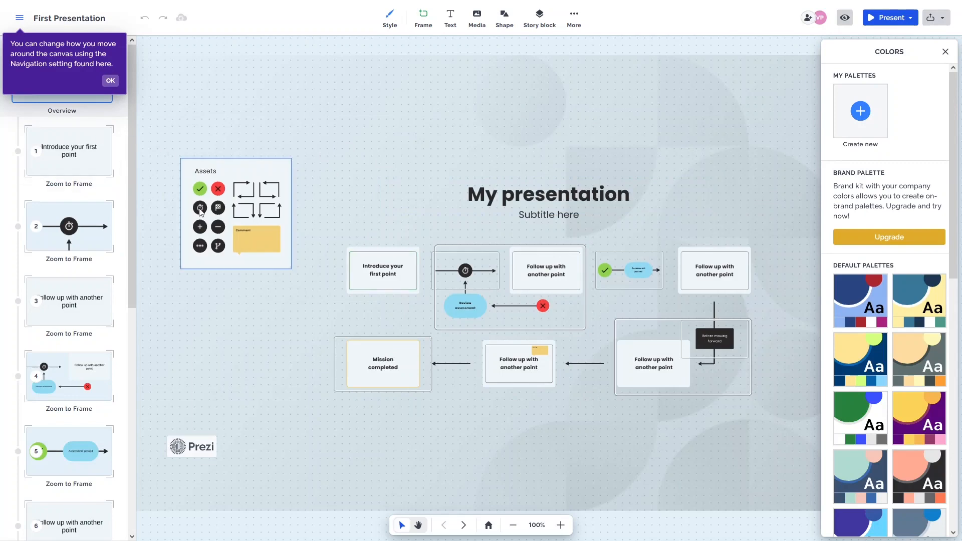
left_click(110, 81)
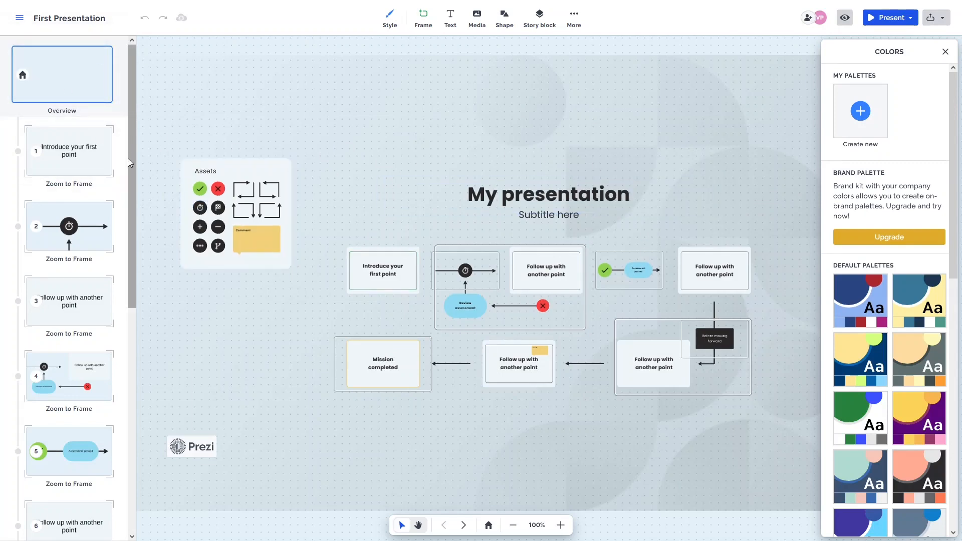
Look through the slide list, the additional insert options, and the background images and background color choices
left_click_drag(131, 160, 55, 420)
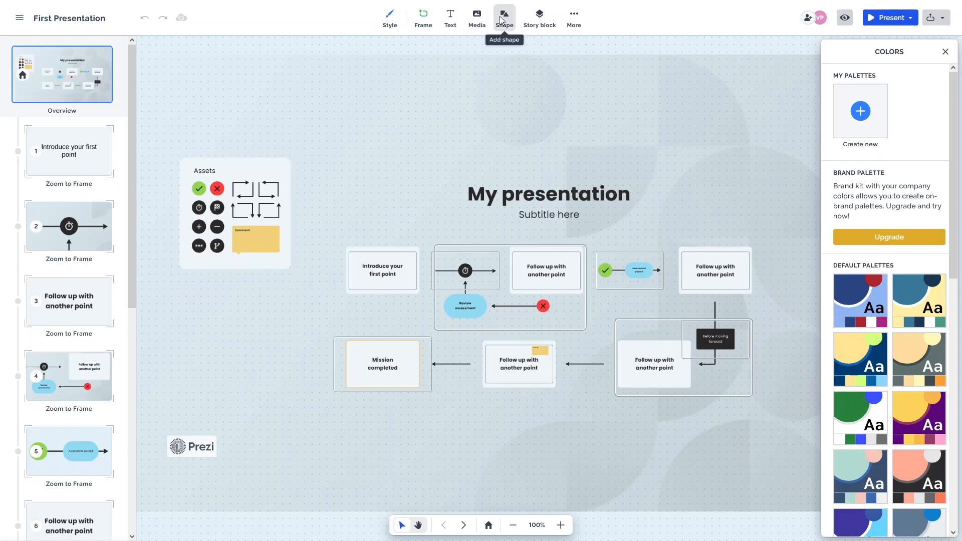
left_click(576, 20)
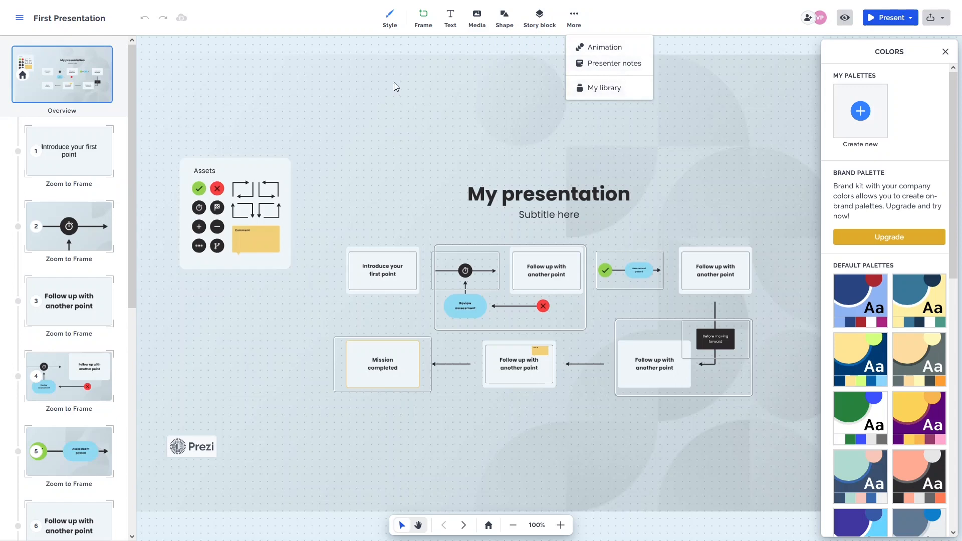
left_click(386, 22)
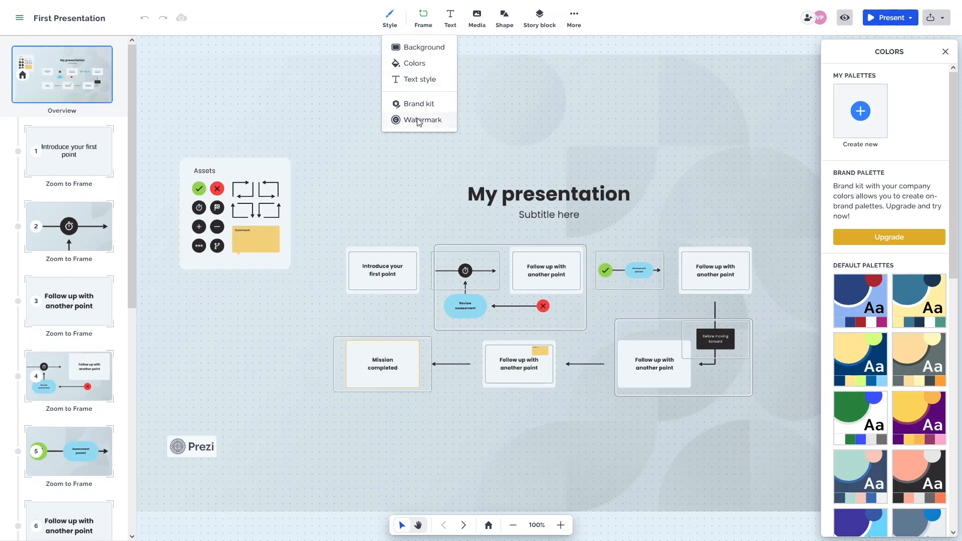
left_click(419, 48)
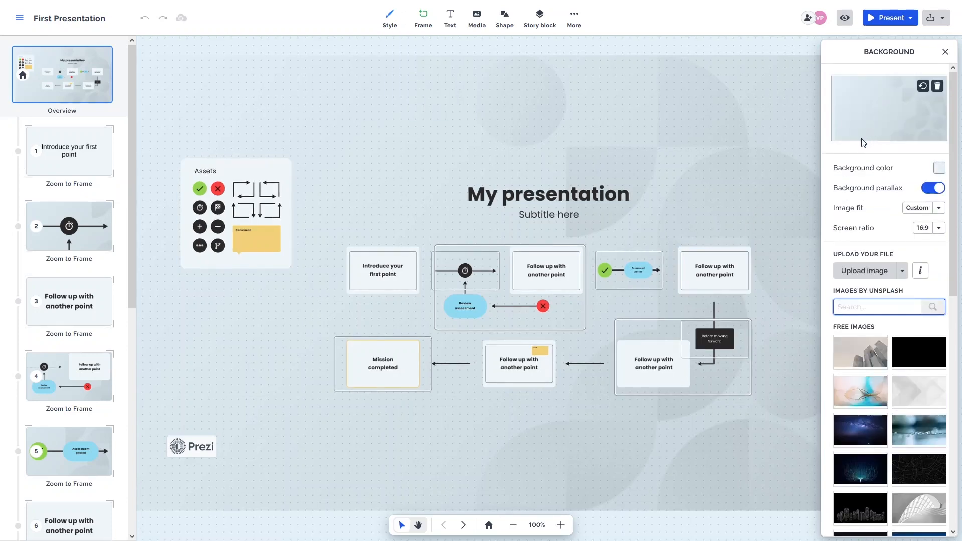
scroll(873, 273, "down", 5)
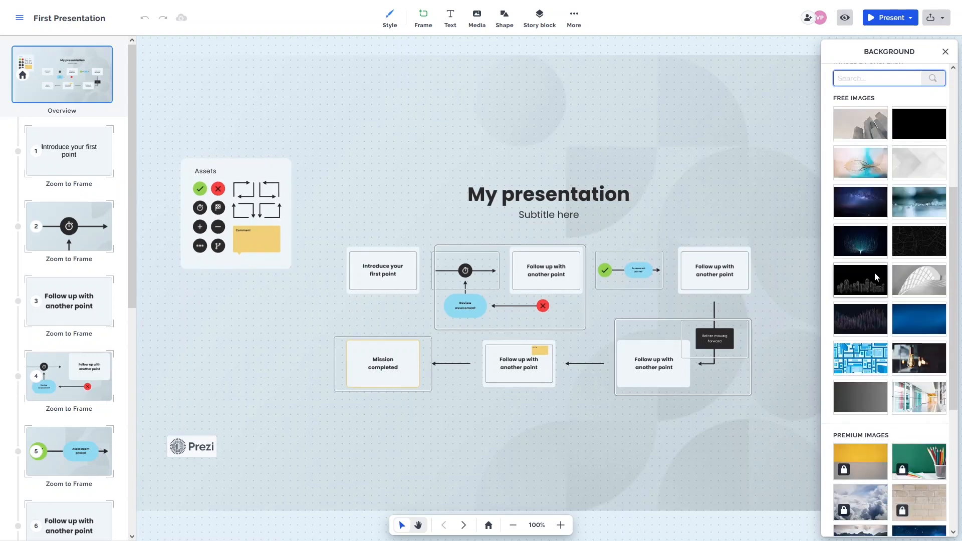
scroll(875, 273, "up", 3)
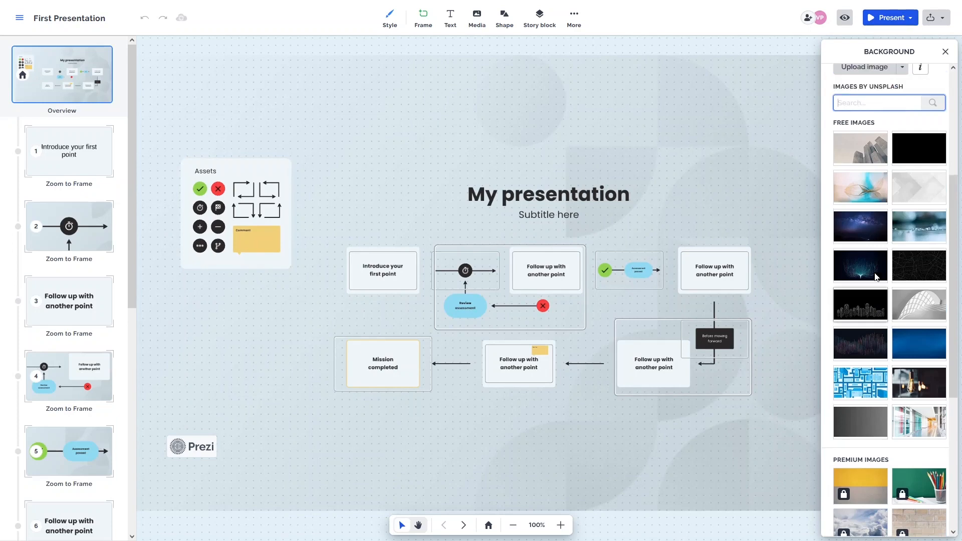
scroll(862, 231, "down", 5)
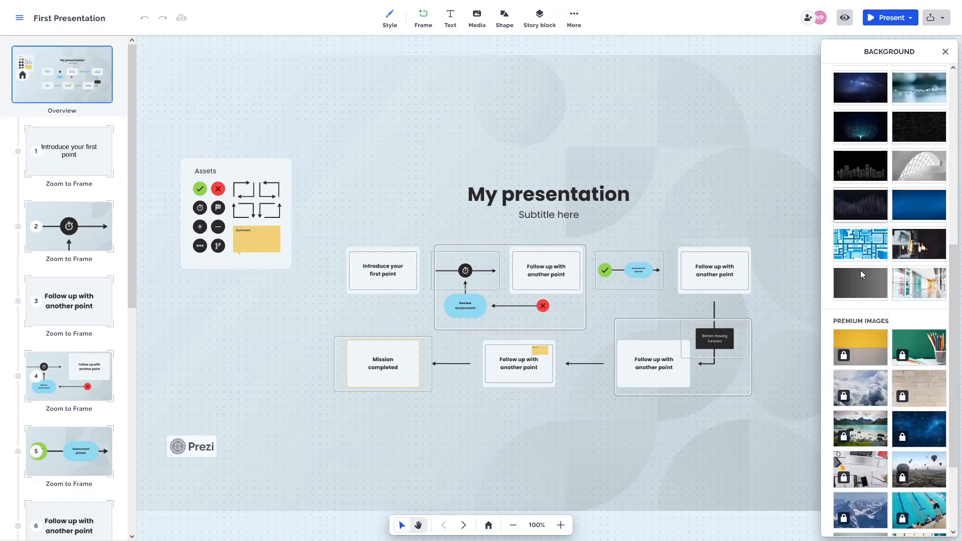
scroll(857, 341, "up", 7)
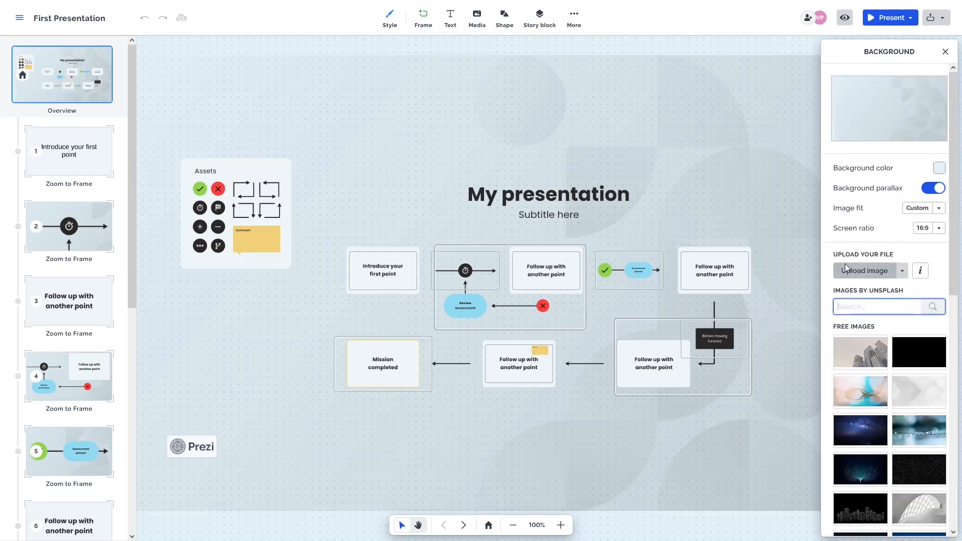
left_click(939, 169)
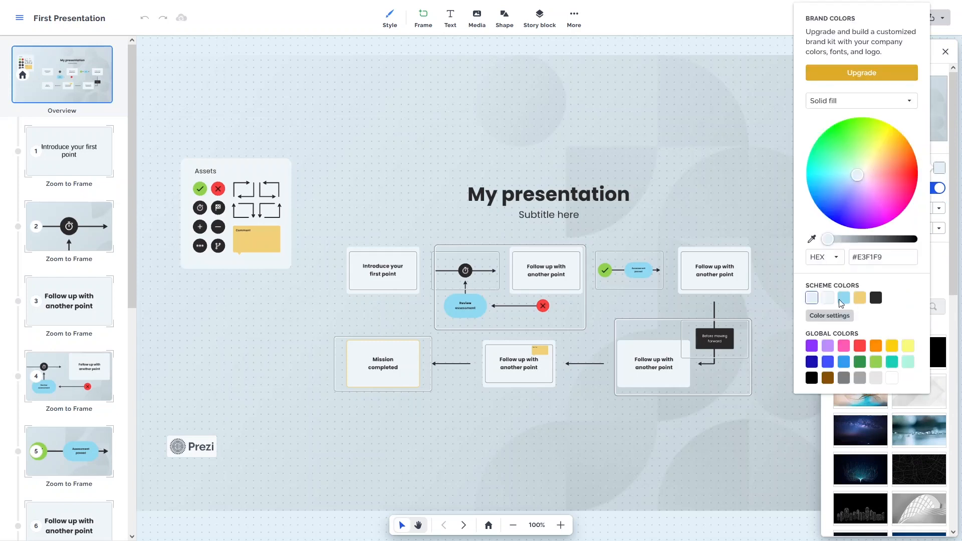
left_click(834, 471)
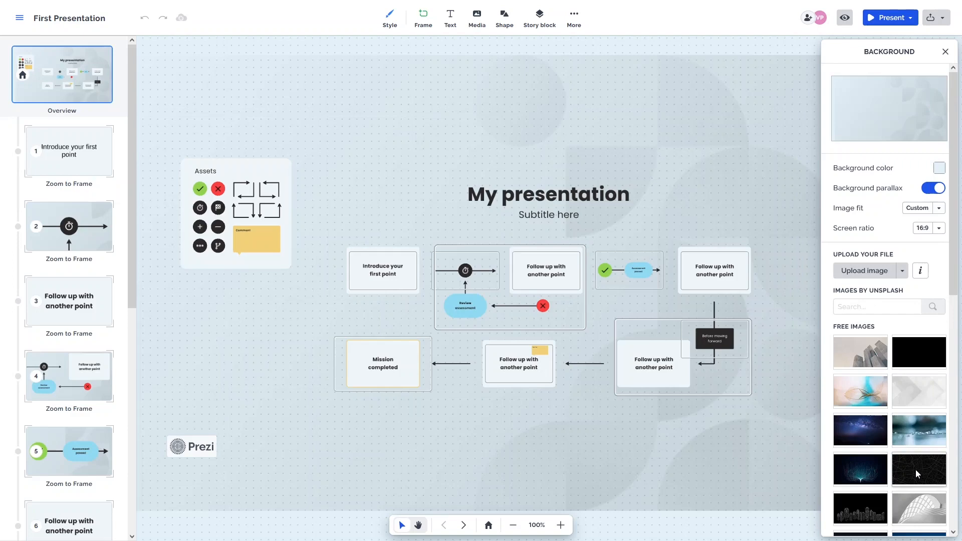
Try the black street-map background, then apply the plain dark blue free image as the presentation background
left_click(915, 469)
scroll(915, 470, "down", 5)
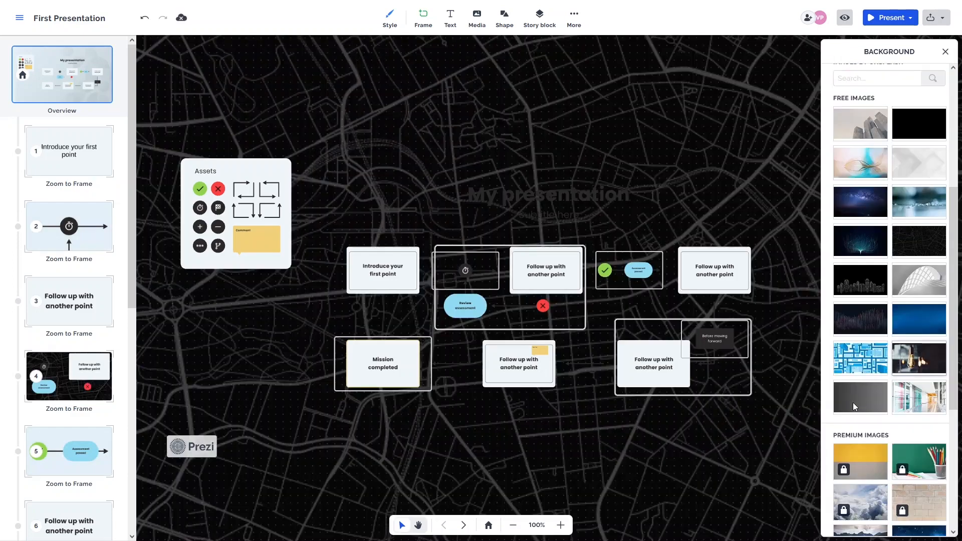
left_click(915, 323)
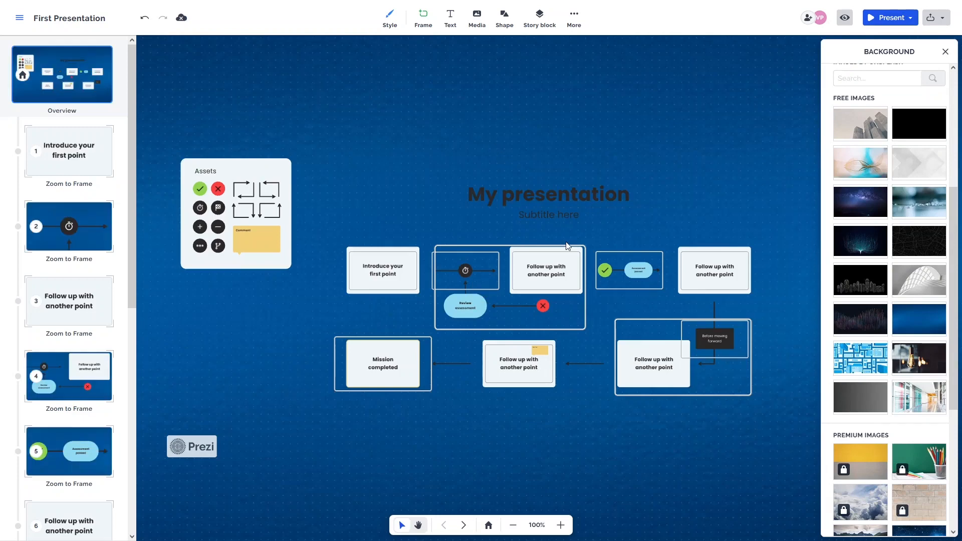
Look through the default color palettes and the default text styles available for the presentation
left_click(390, 19)
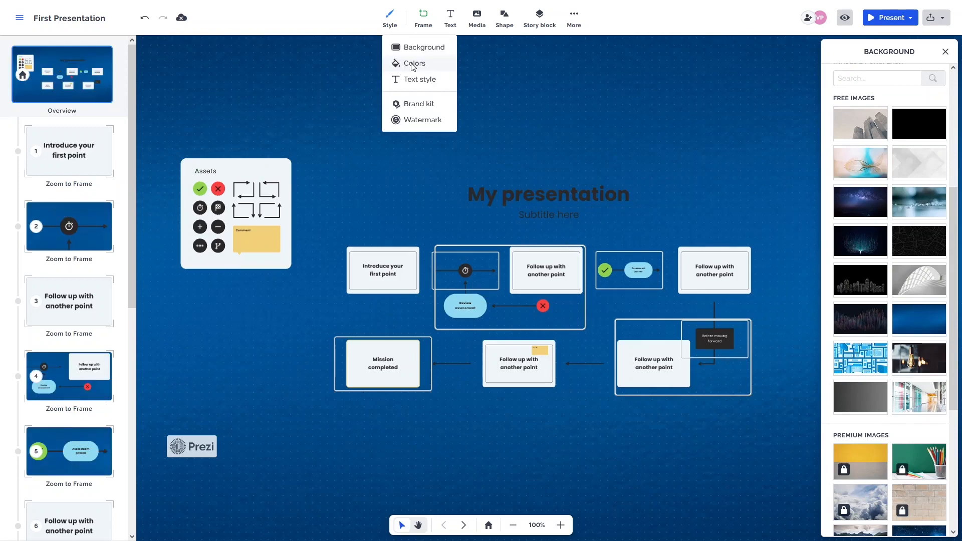
left_click(411, 64)
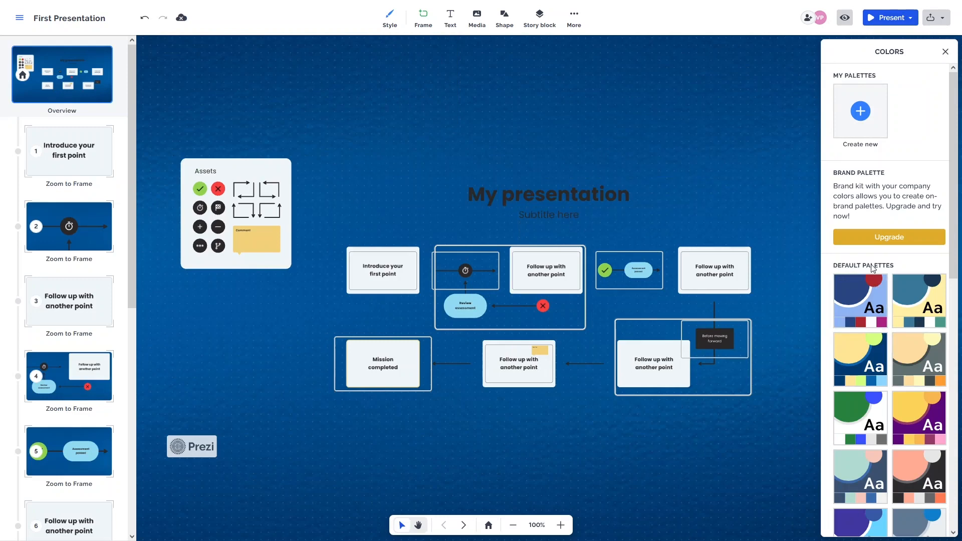
scroll(857, 300, "down", 10)
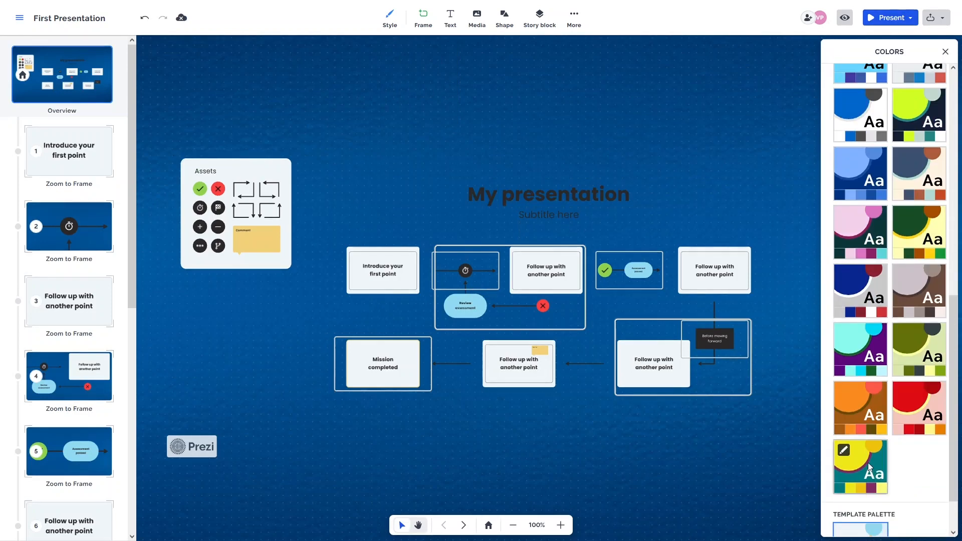
scroll(862, 466, "down", 1)
scroll(871, 488, "up", 6)
scroll(871, 488, "up", 5)
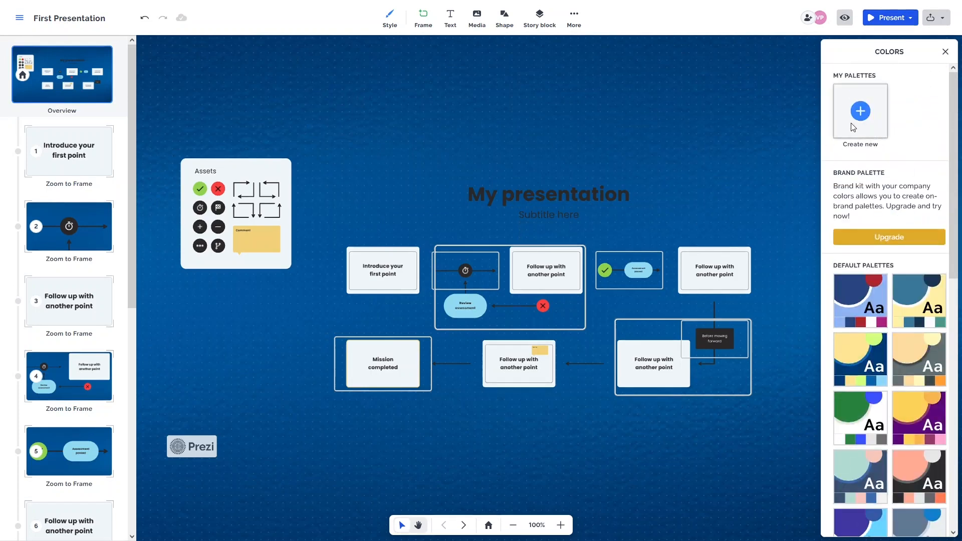
left_click(390, 18)
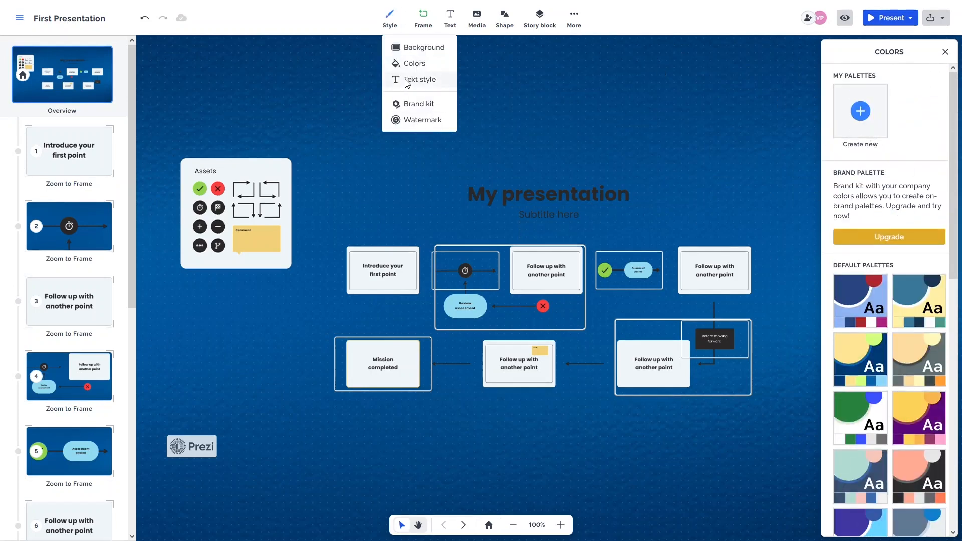
left_click(405, 80)
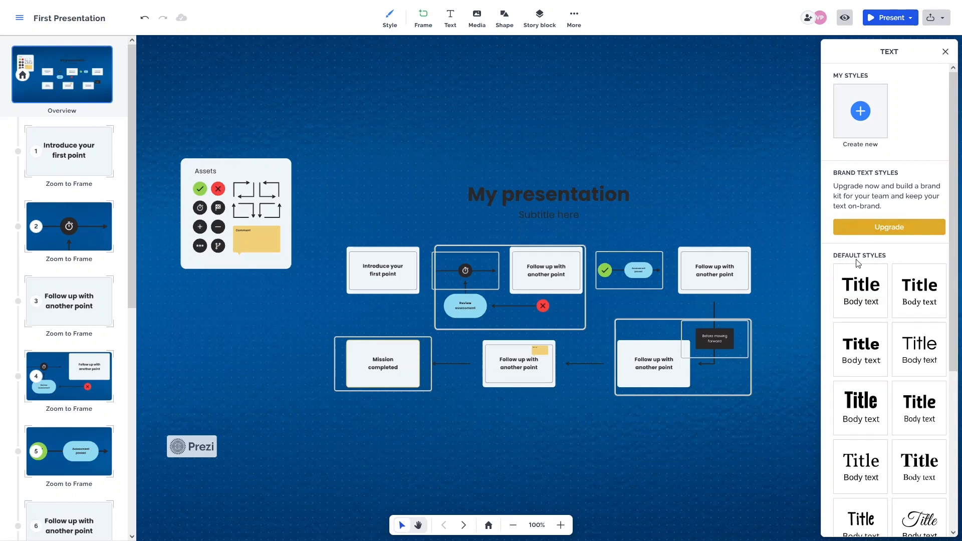
mouse_move(952, 266)
left_mouse_down()
mouse_move(953, 422)
mouse_move(952, 261)
left_mouse_up()
View frames 1, 2 and 4 and the final overview on the canvas, and browse the rest of the slide list
mouse_move(109, 149)
left_click(70, 171)
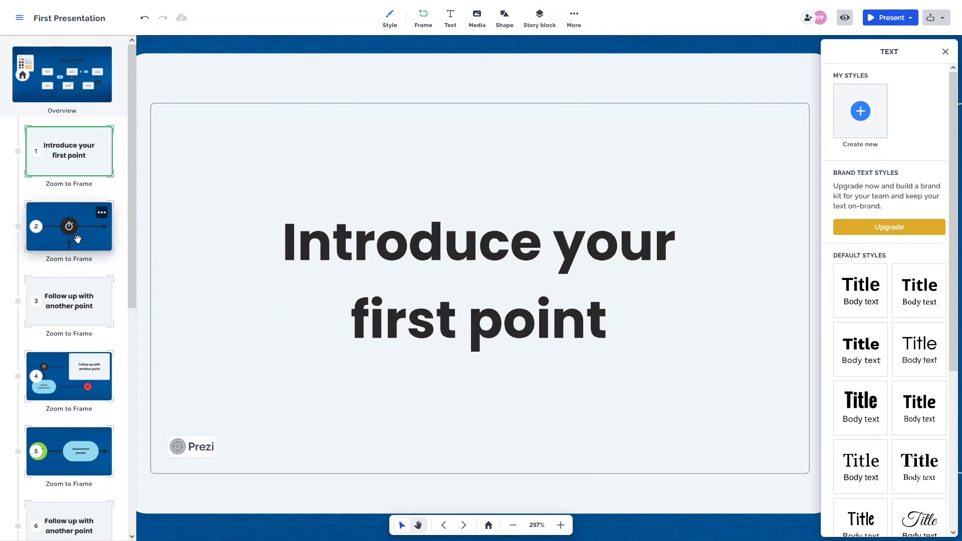
left_click(77, 239)
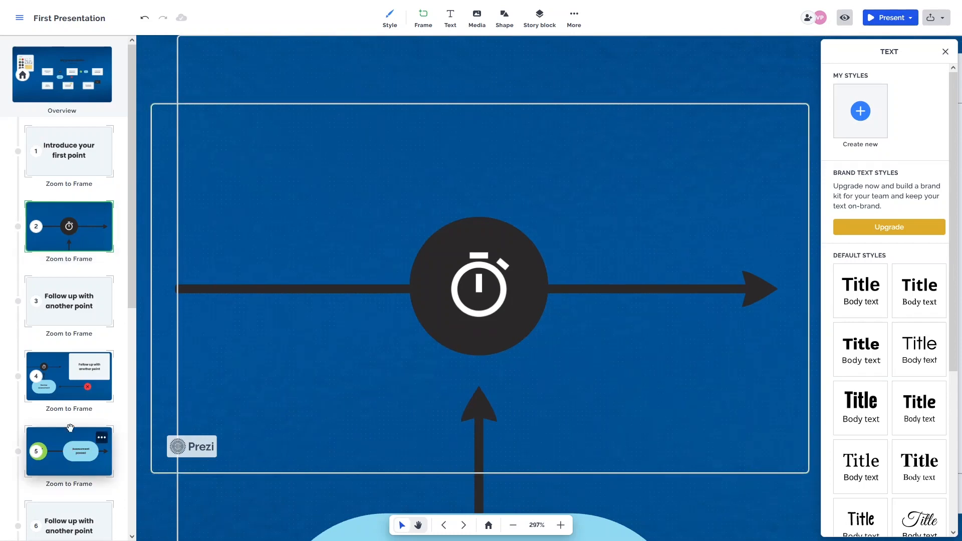
left_click(68, 394)
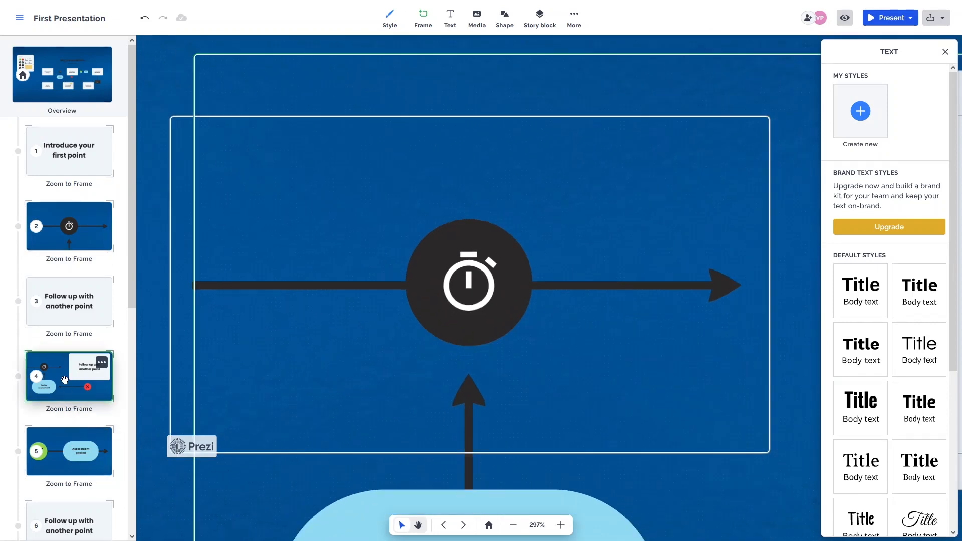
scroll(64, 379, "down", 8)
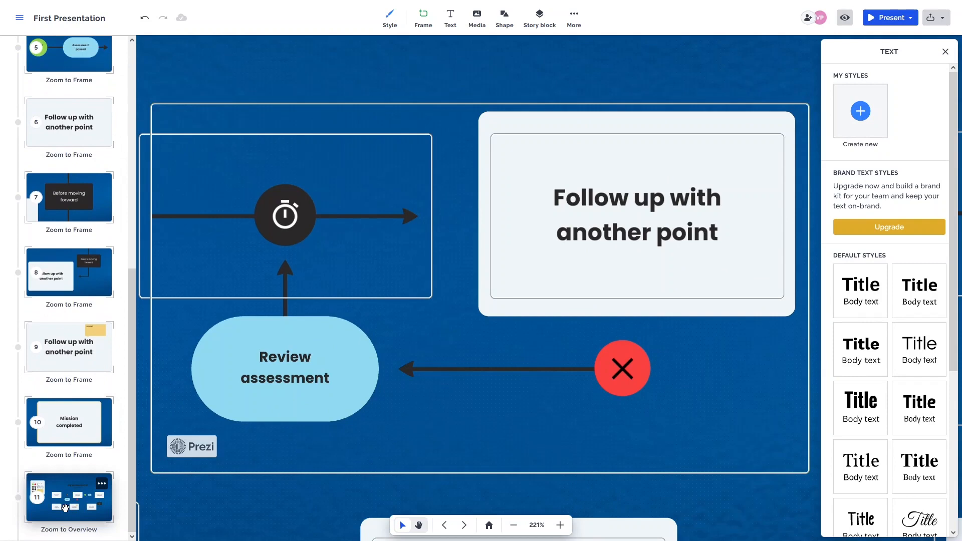
left_click(65, 507)
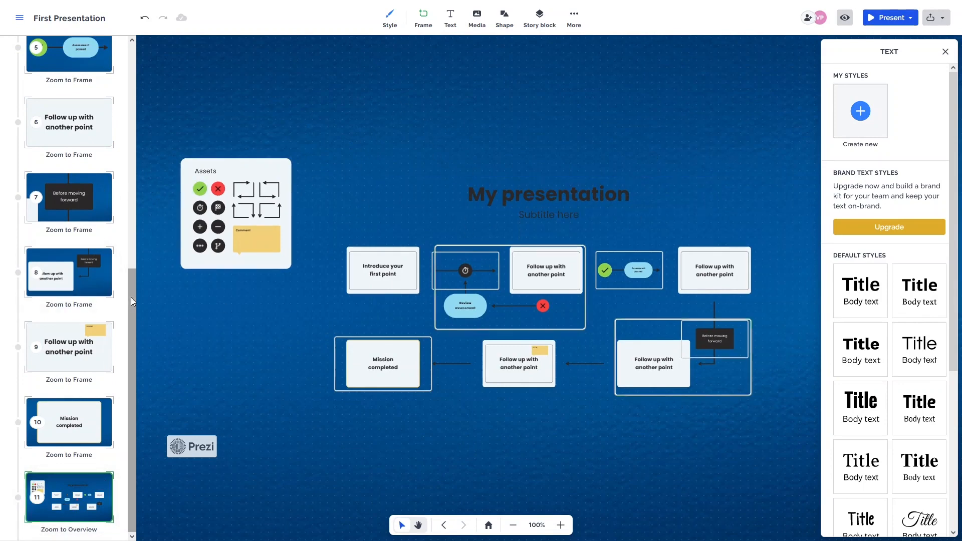
left_click_drag(131, 297, 129, 162)
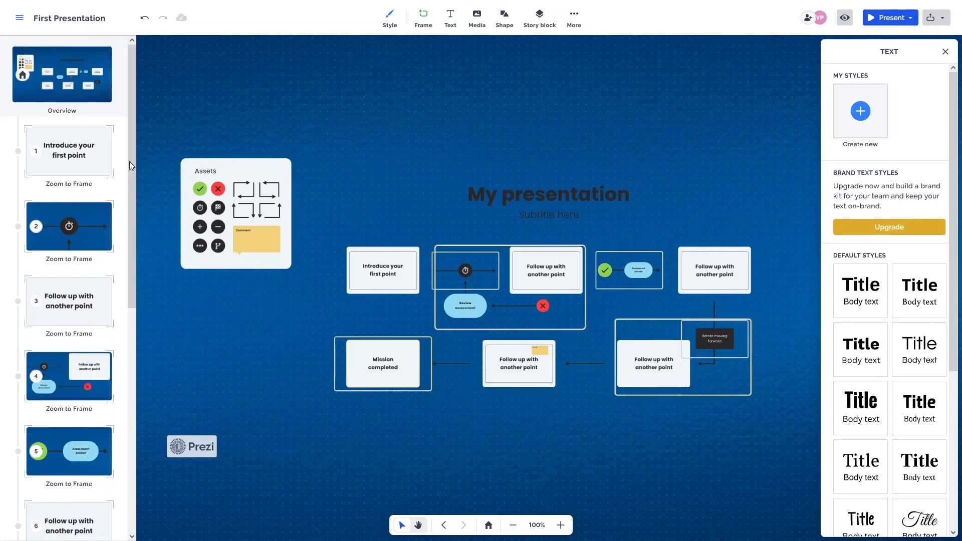
scroll(122, 269, "down", 8)
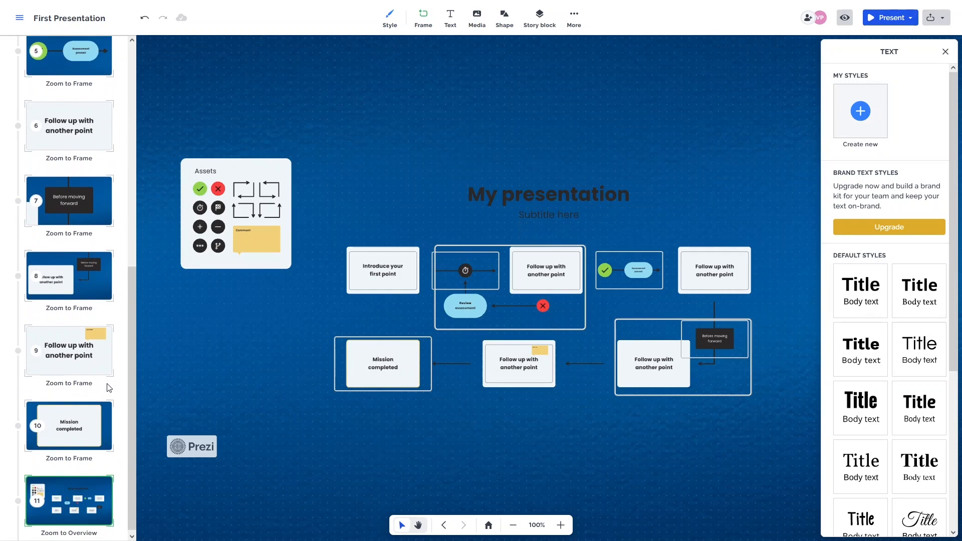
Add a text box reading THE END on the empty canvas below the mind map
scroll(462, 363, "down", 2)
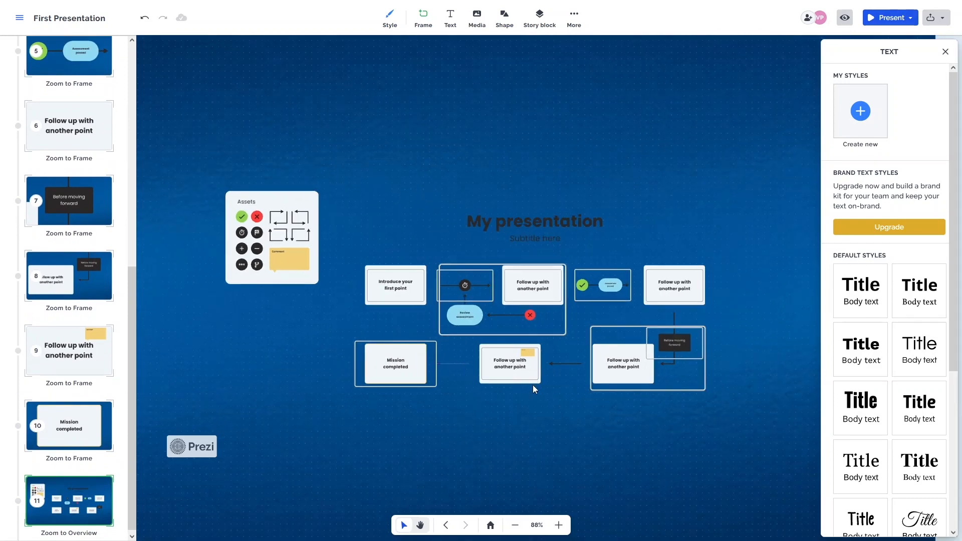
left_click(450, 18)
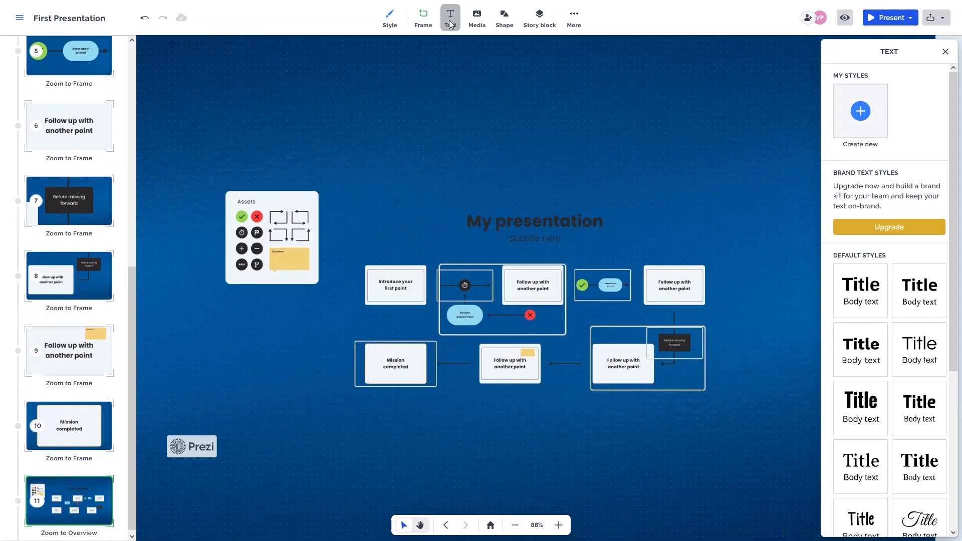
left_click(390, 224)
left_click_drag(390, 224, 459, 449)
left_click(491, 461)
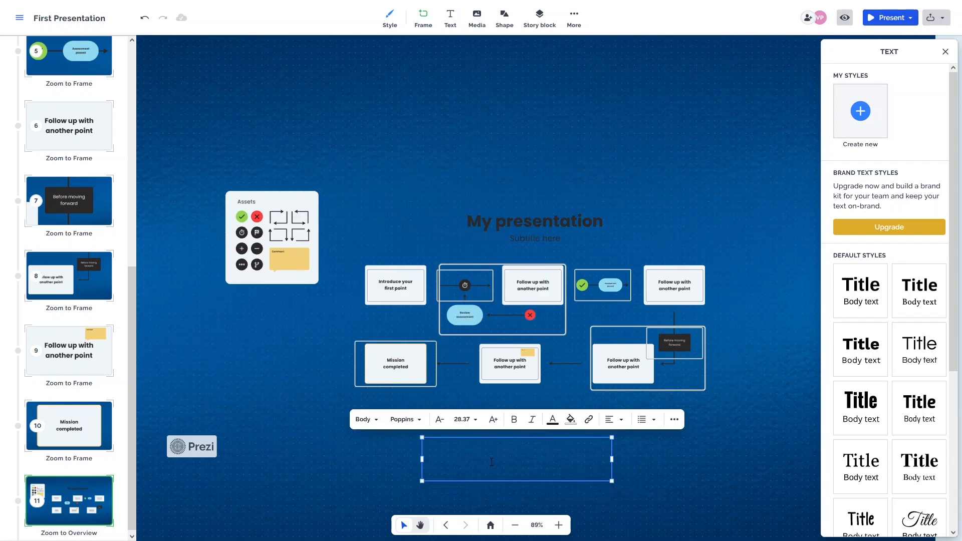
type("THE END")
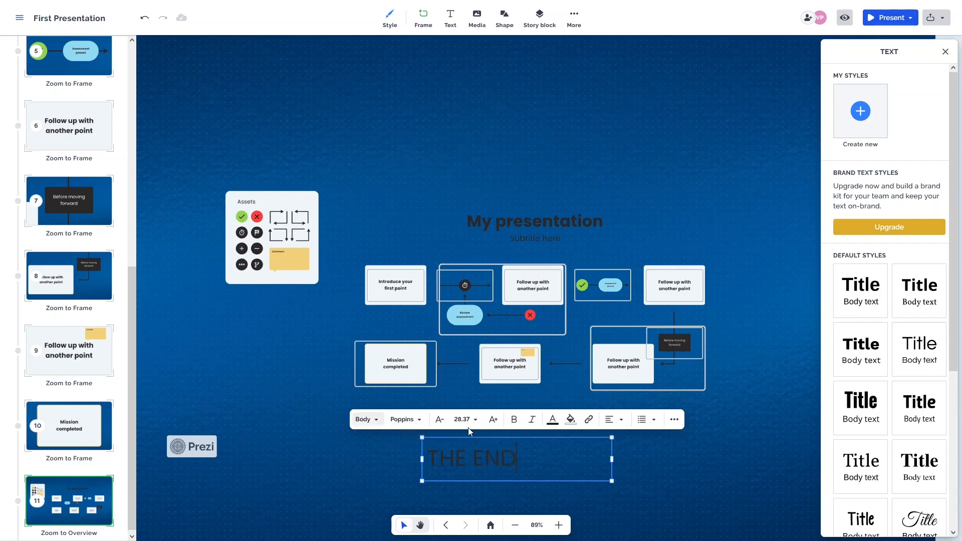
Color the THE END text white and center it within its text box
left_click(553, 419)
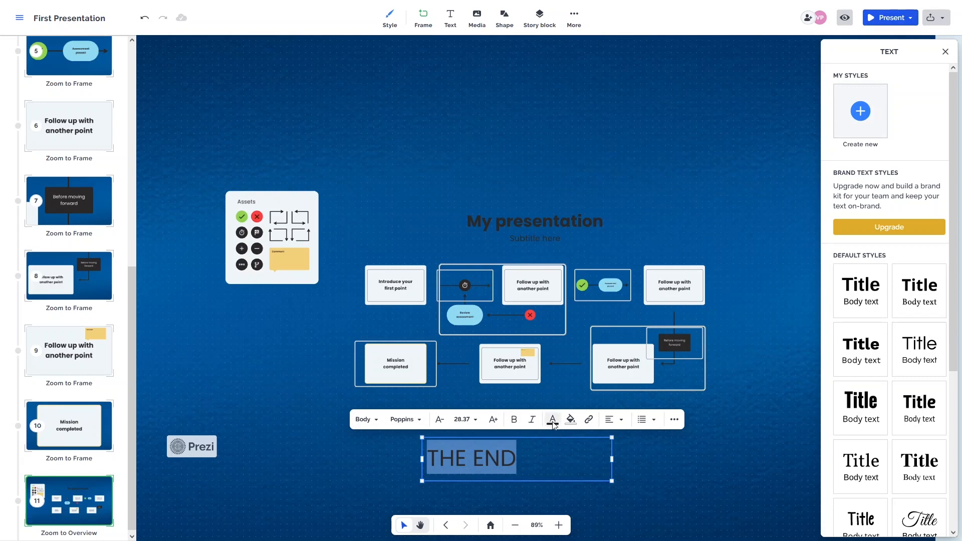
left_click(552, 421)
left_click(580, 275)
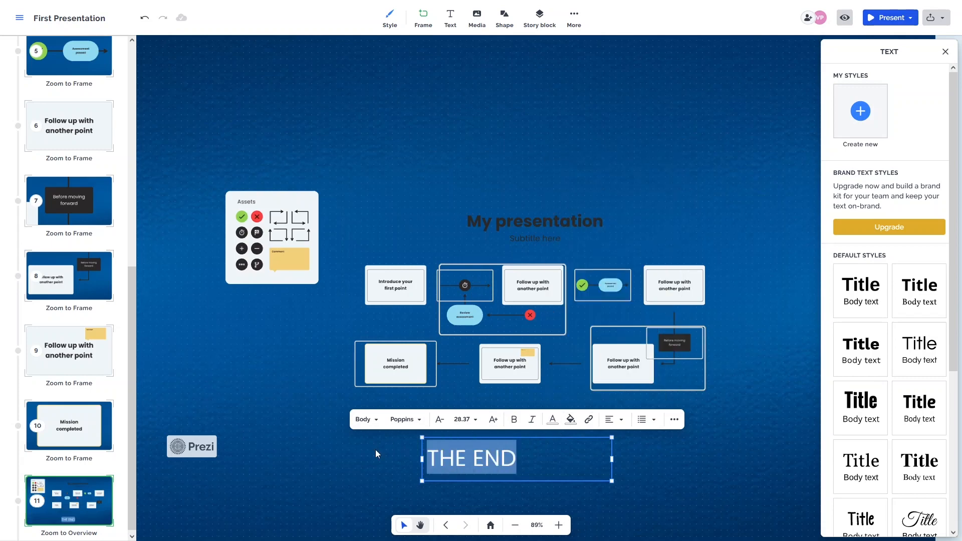
left_click(623, 422)
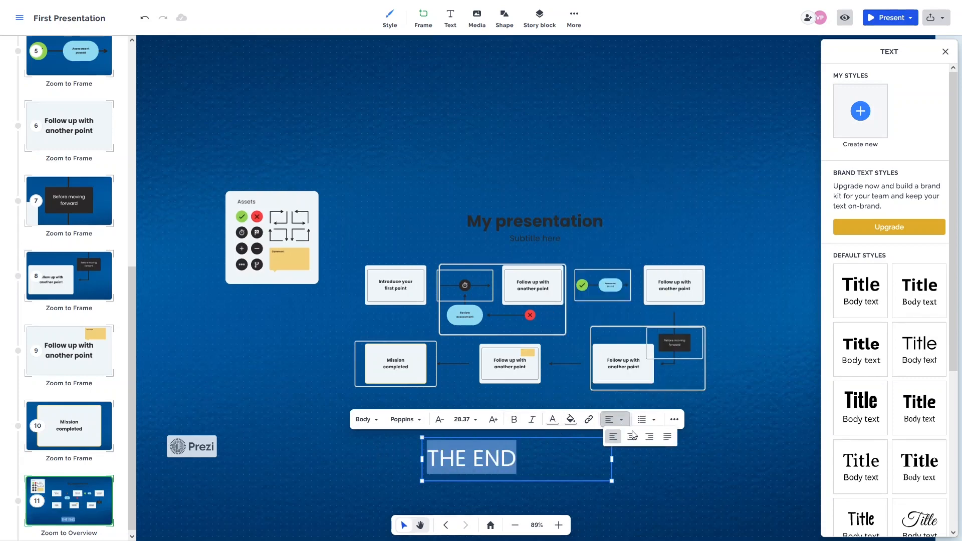
left_click(630, 443)
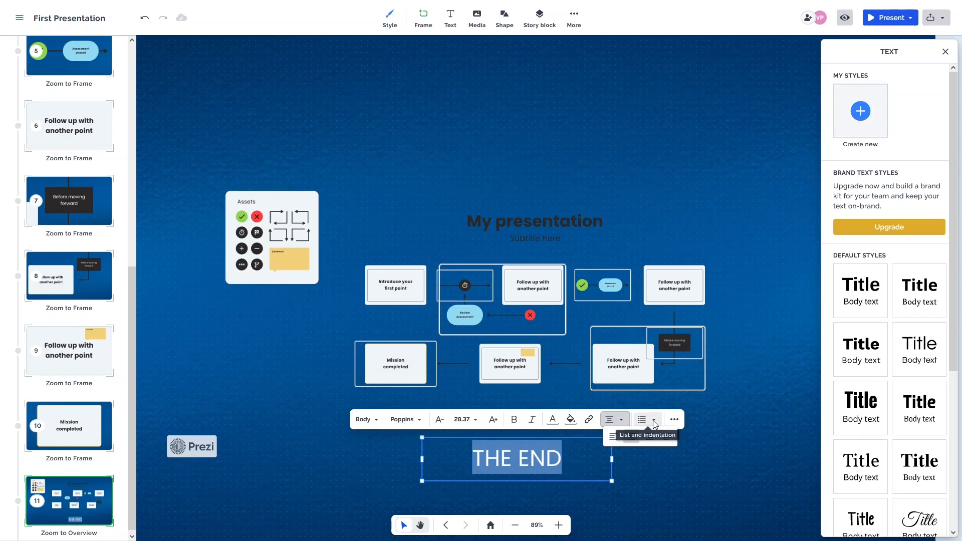
Look at the list, indentation and additional options for the THE END text
left_click(653, 420)
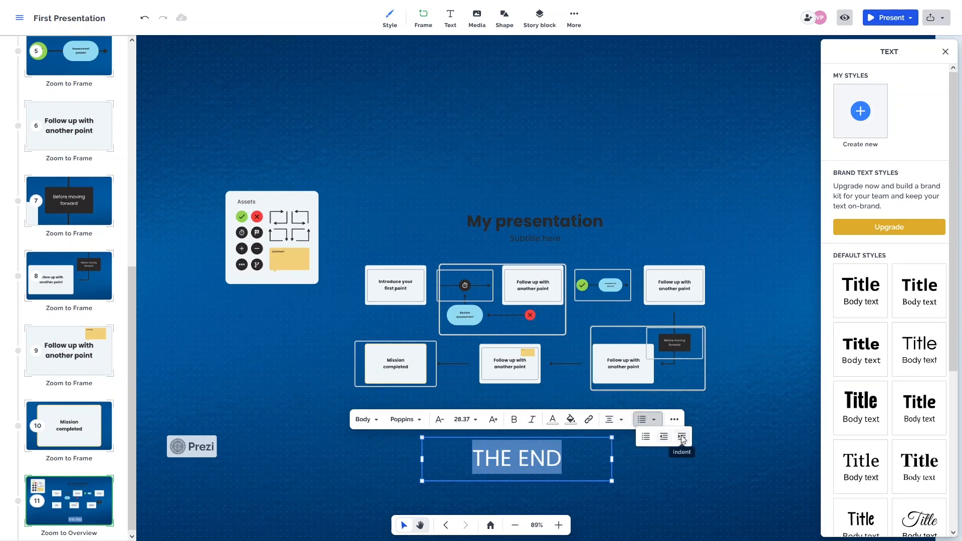
left_click(674, 421)
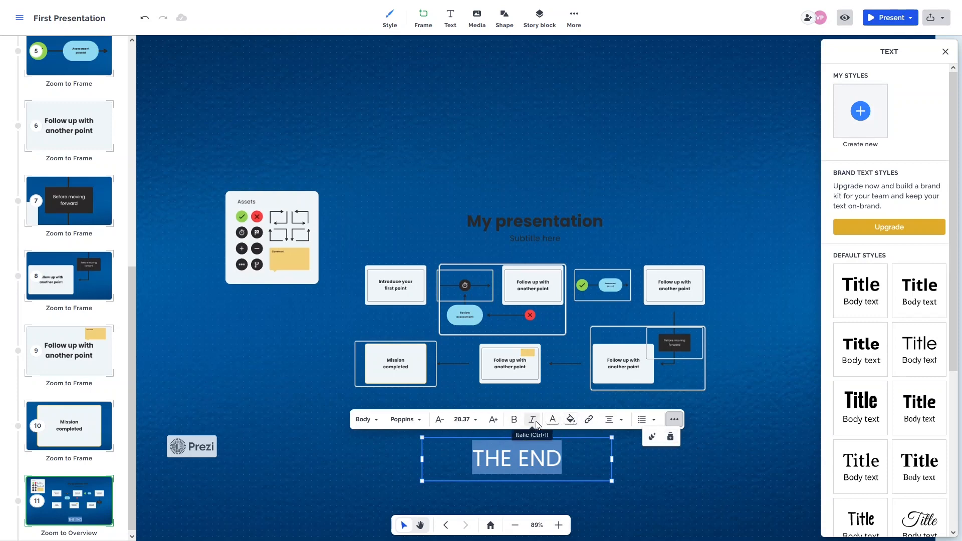
Make the THE END text bold
left_click(514, 421)
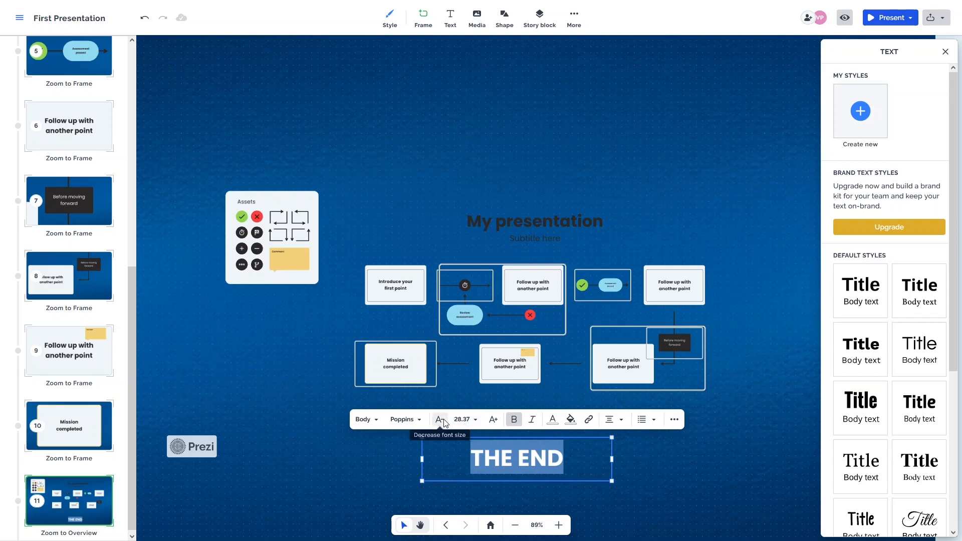
Look through the available fonts and text styles for the THE END text, leaving its formatting as it is
left_click(419, 419)
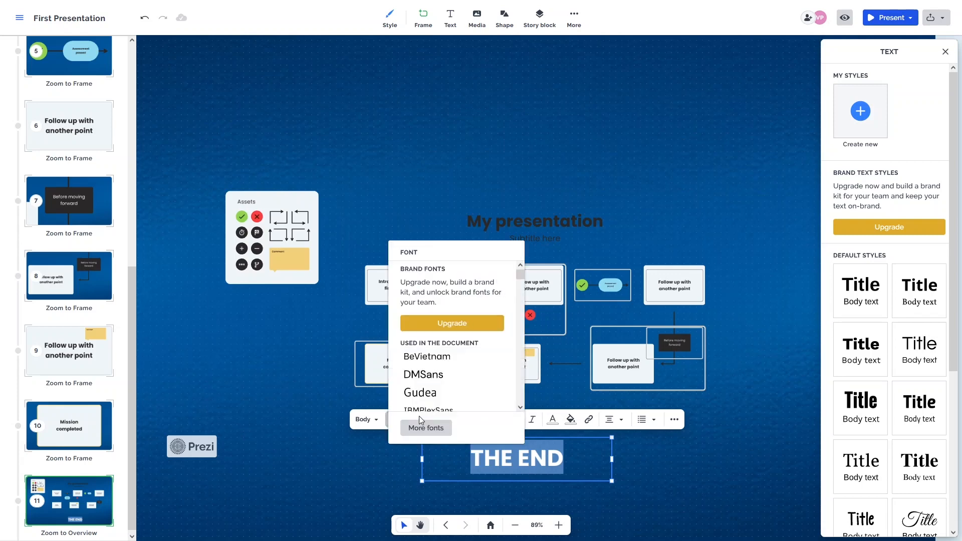
scroll(405, 390, "down", 4)
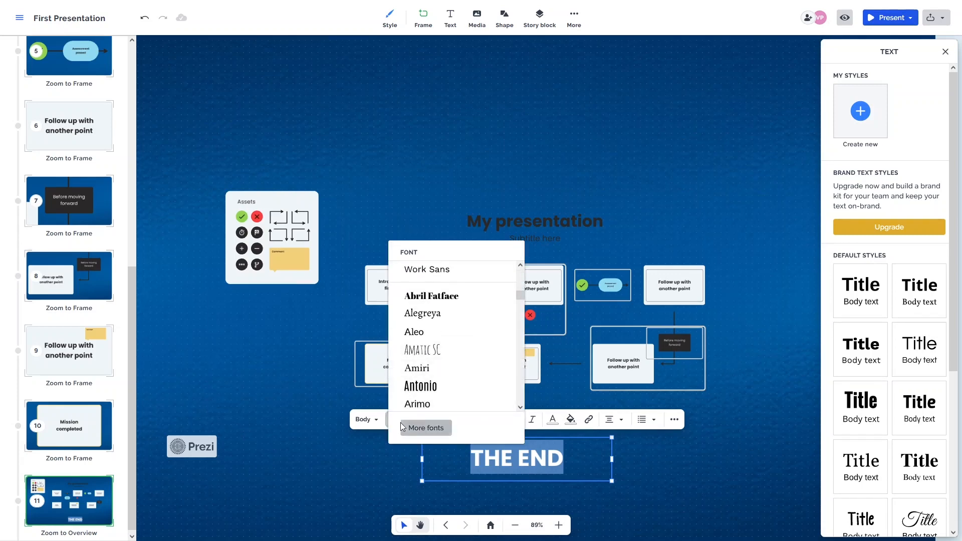
left_click(387, 422)
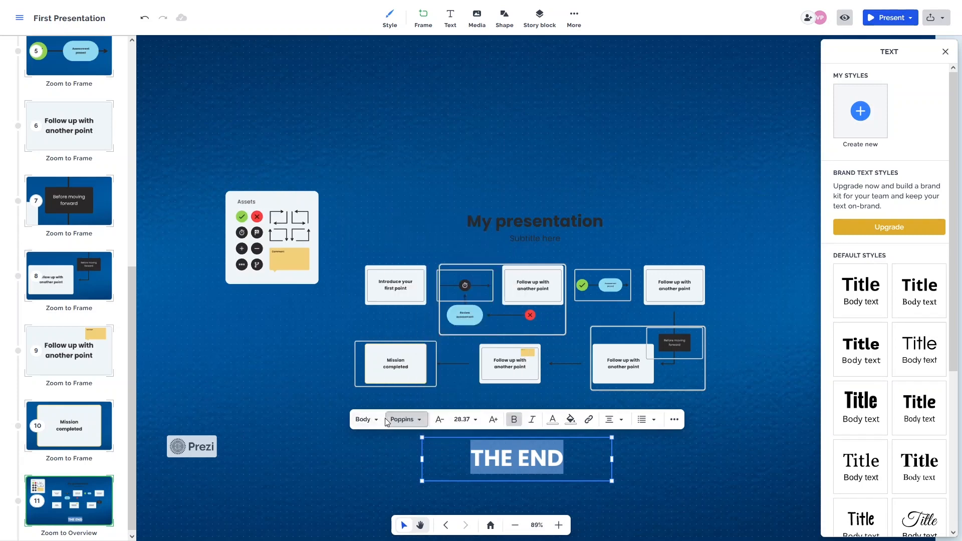
left_click(376, 420)
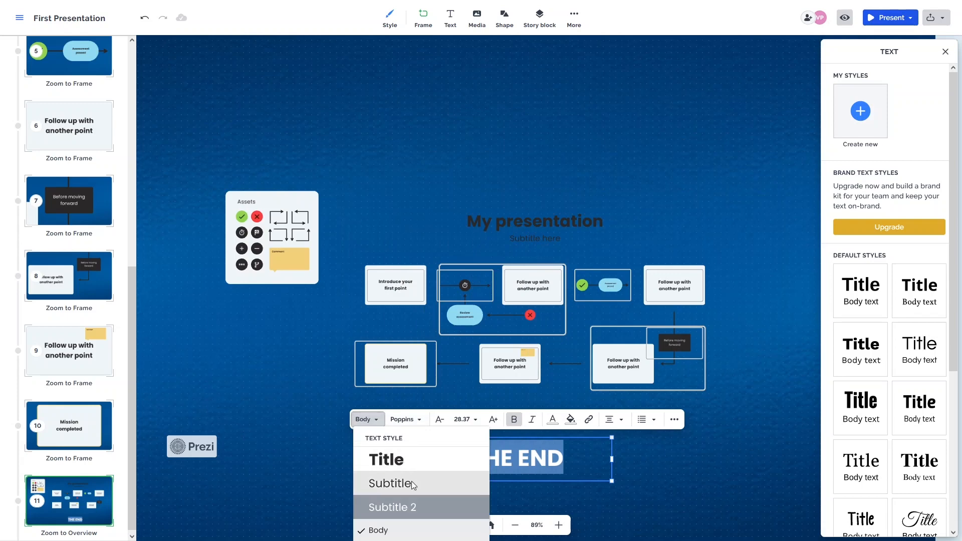
left_click(330, 470)
left_click(341, 455)
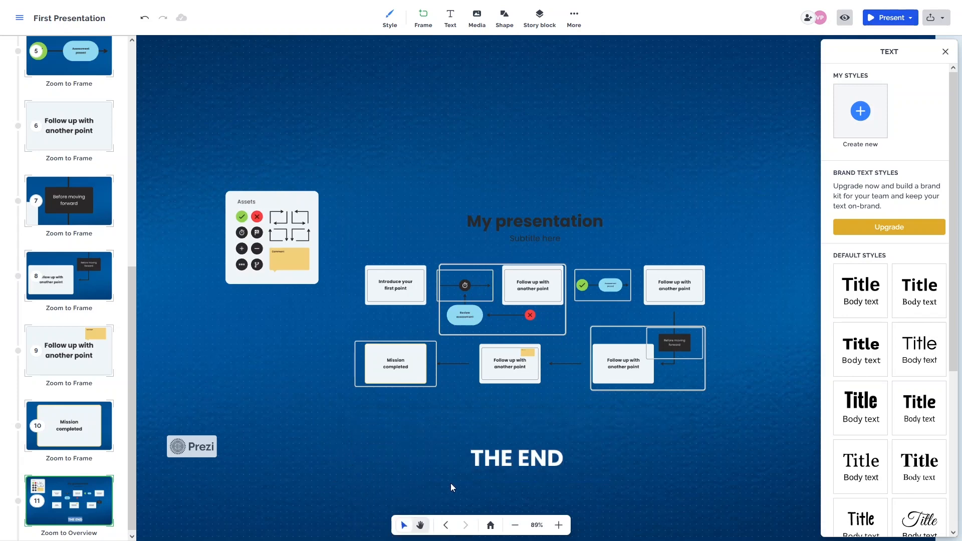
left_click(492, 462)
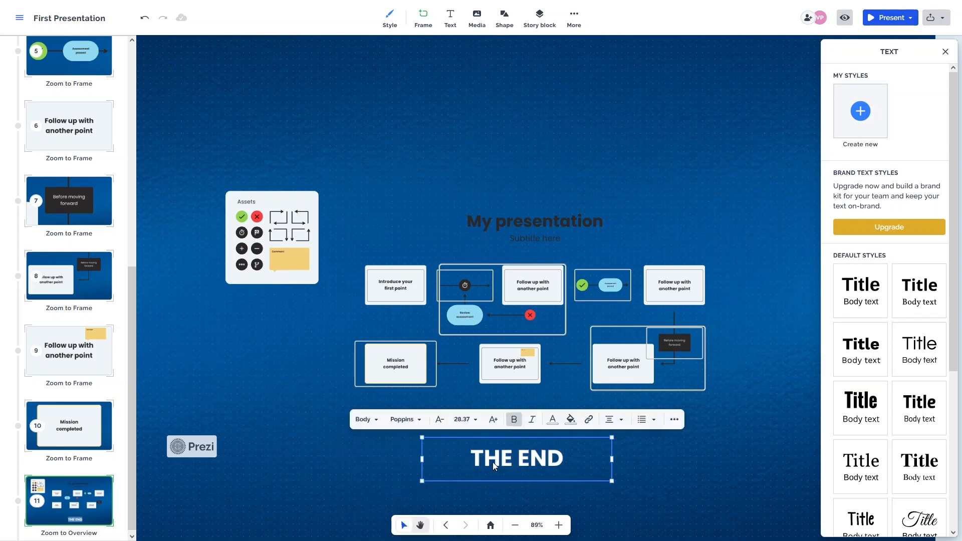
left_click(335, 444)
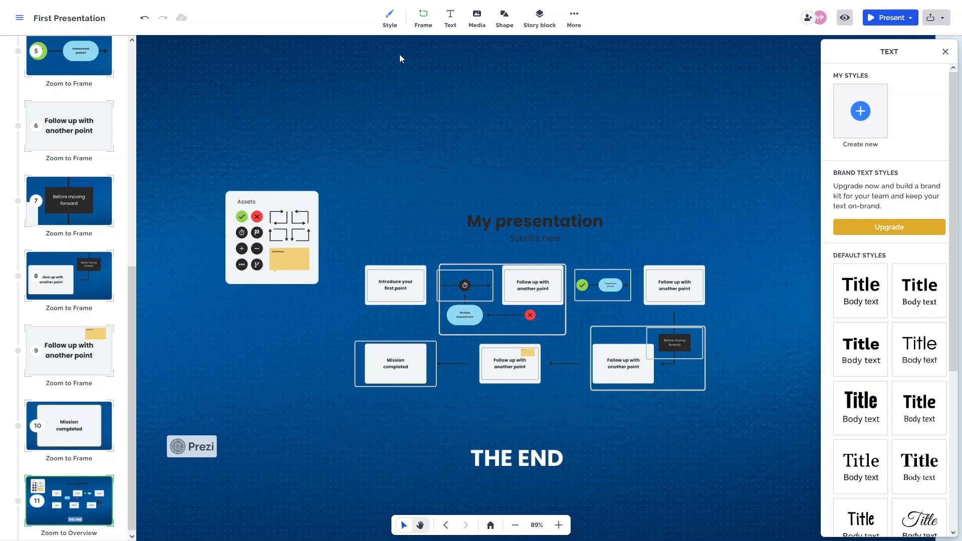
Insert a new frame around the THE END text below the mind map and continue past the frame tip
left_click(423, 19)
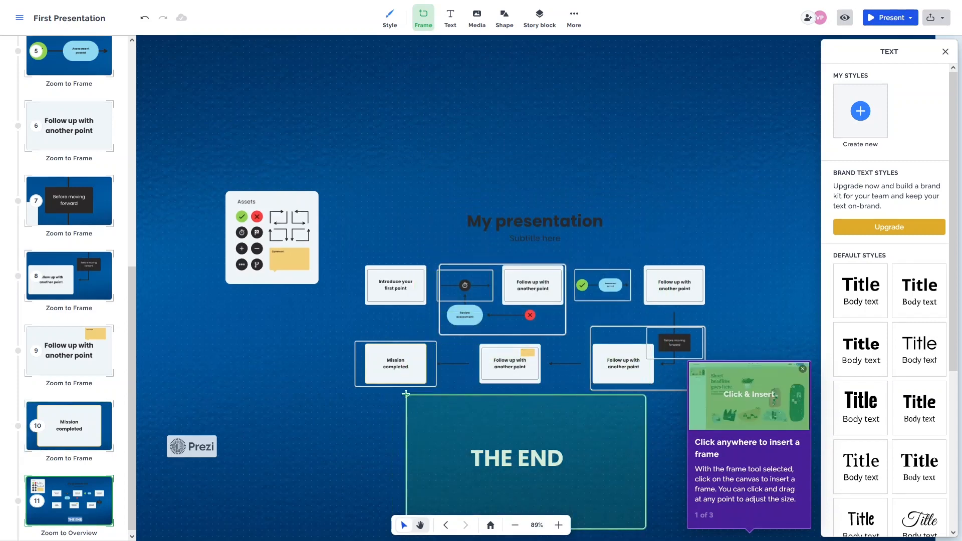
scroll(406, 394, "up", 3)
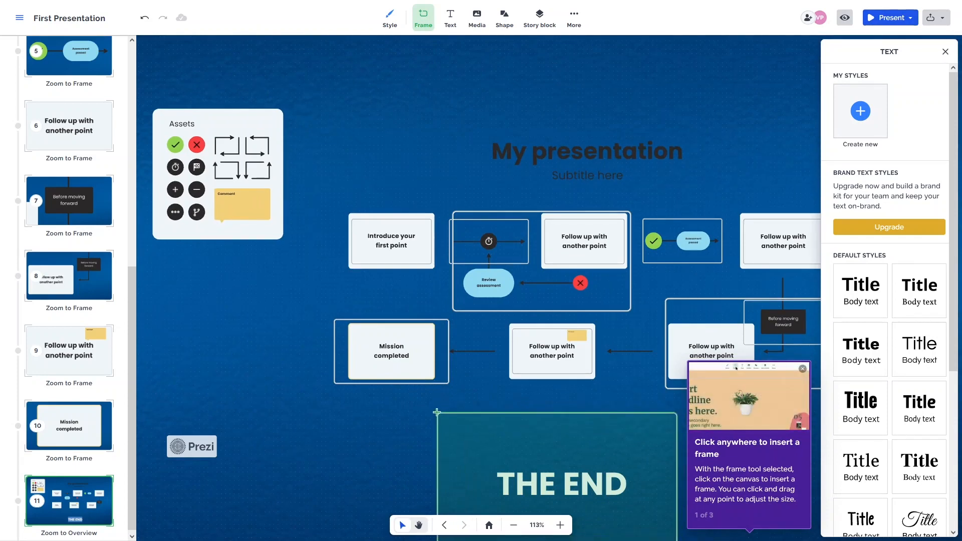
left_click(437, 411)
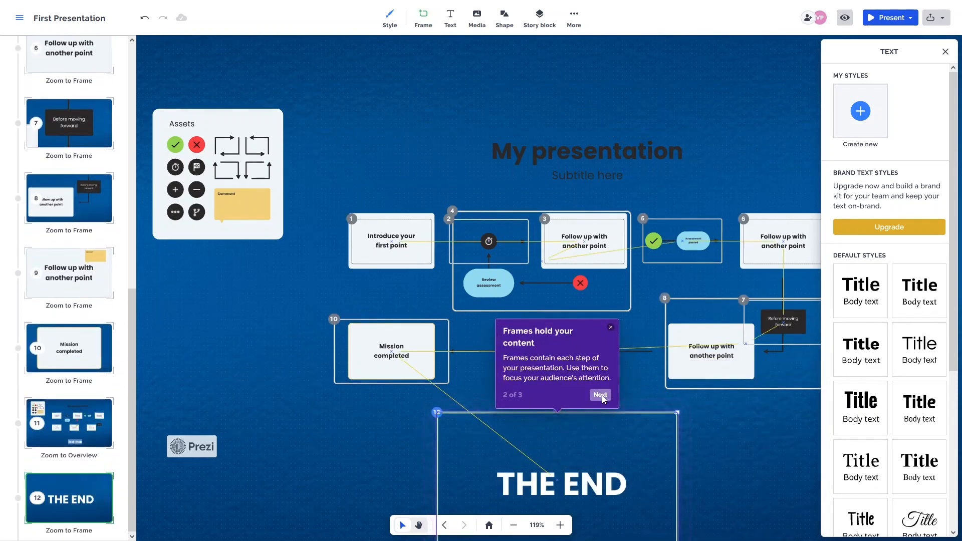
left_click(600, 395)
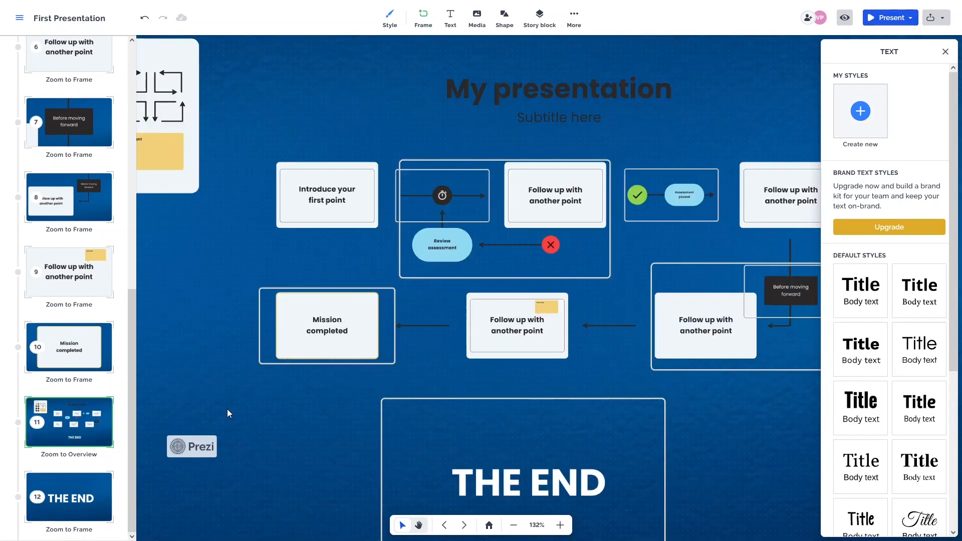
View the Mission completed frame and the new THE END frame on the canvas
left_click(76, 347)
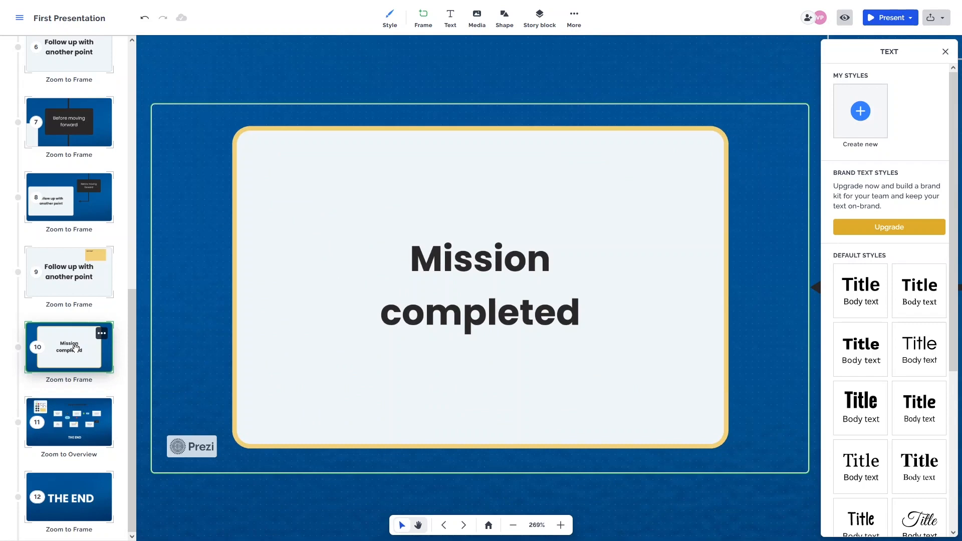
left_click(71, 506)
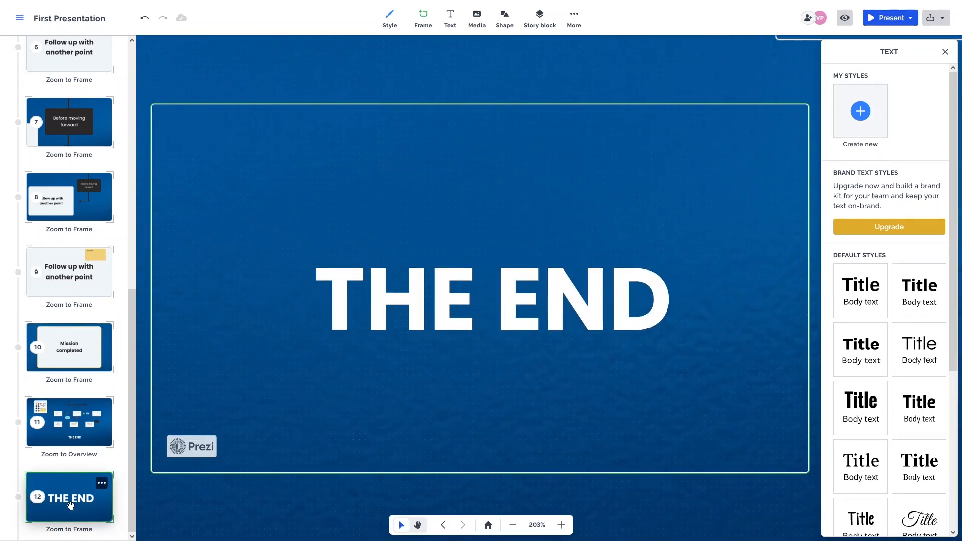